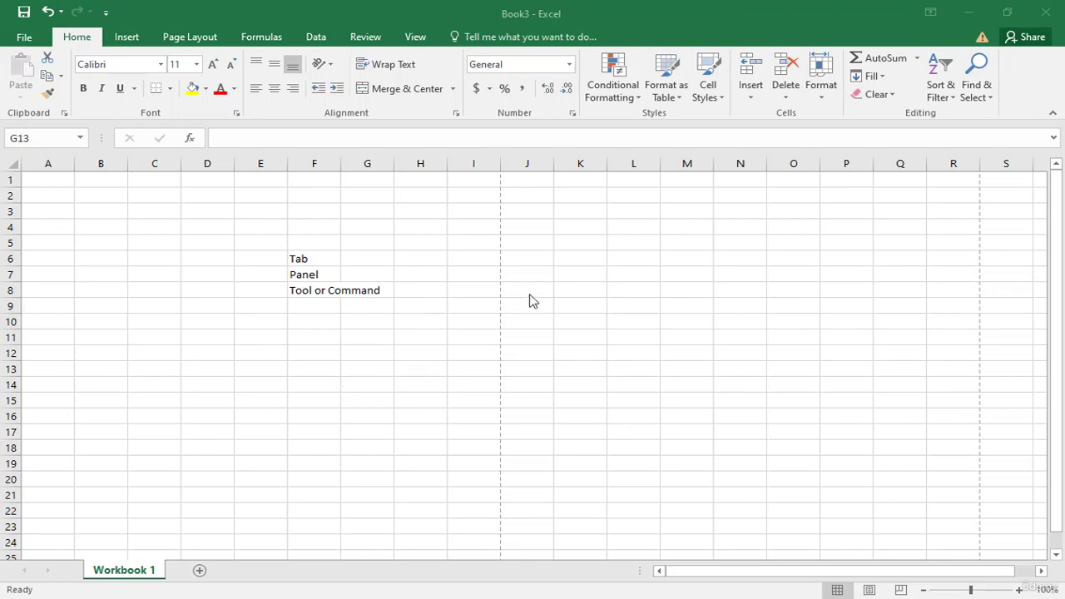
# Step: Zoom the worksheet in and out to compare magnification levels, finishing at about 145%
pyautogui.click(609, 12)
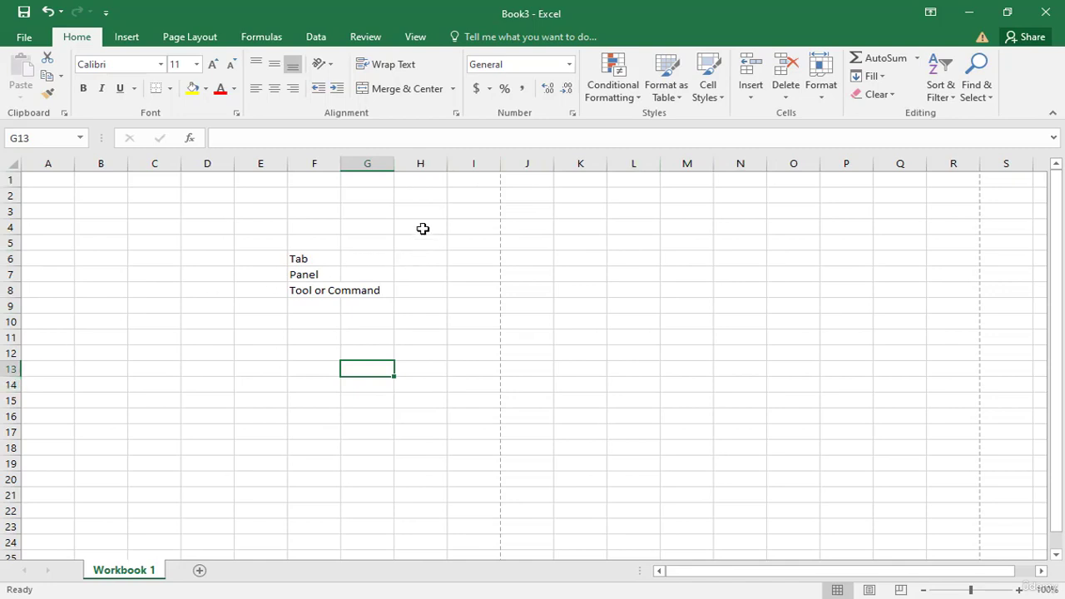
pyautogui.click(478, 210)
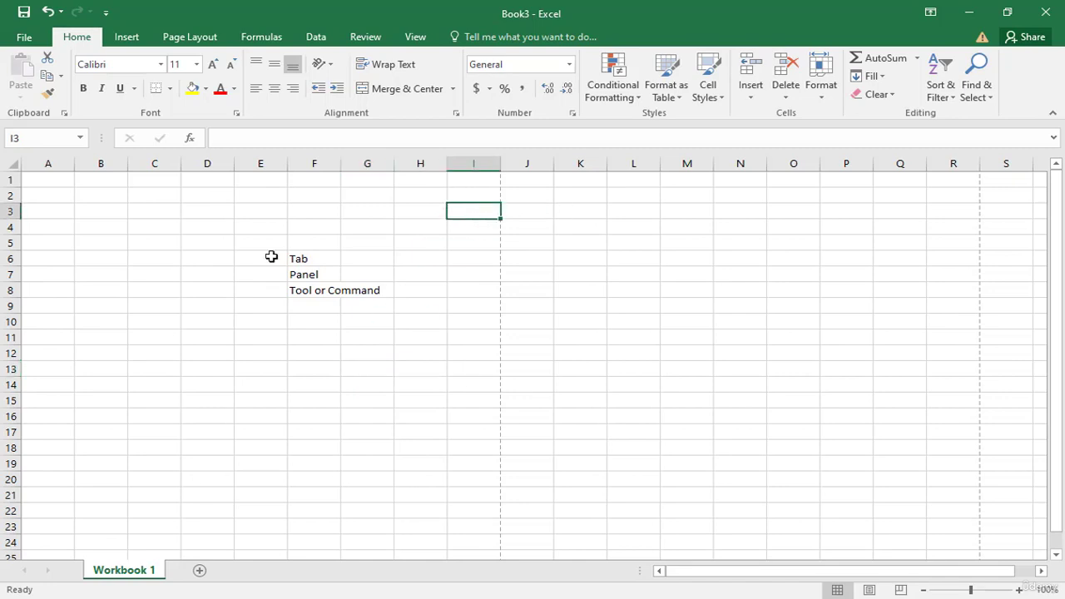
pyautogui.click(1019, 589)
pyautogui.click(1019, 590)
pyautogui.click(1019, 590)
pyautogui.click(1019, 590)
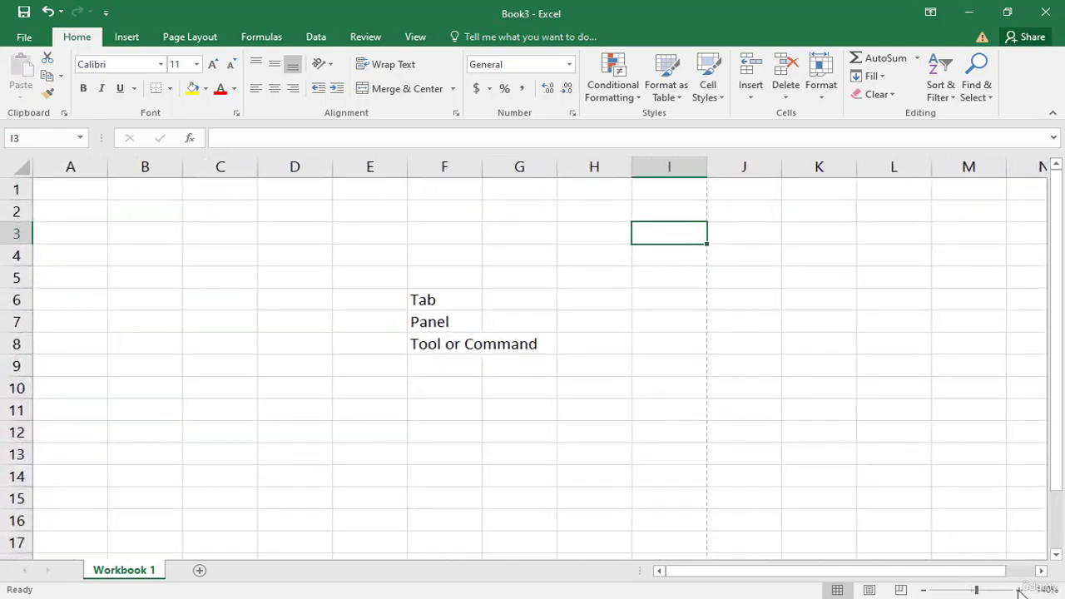
pyautogui.click(1019, 589)
pyautogui.click(1019, 589)
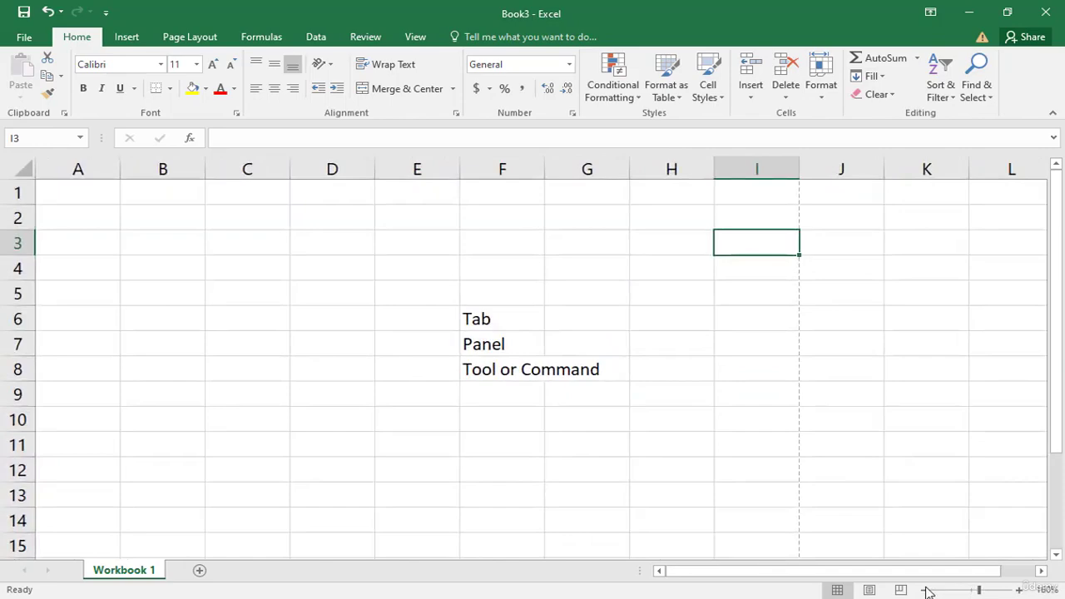
pyautogui.click(926, 590)
pyautogui.click(927, 590)
pyautogui.click(927, 590)
pyautogui.click(927, 590)
pyautogui.click(927, 589)
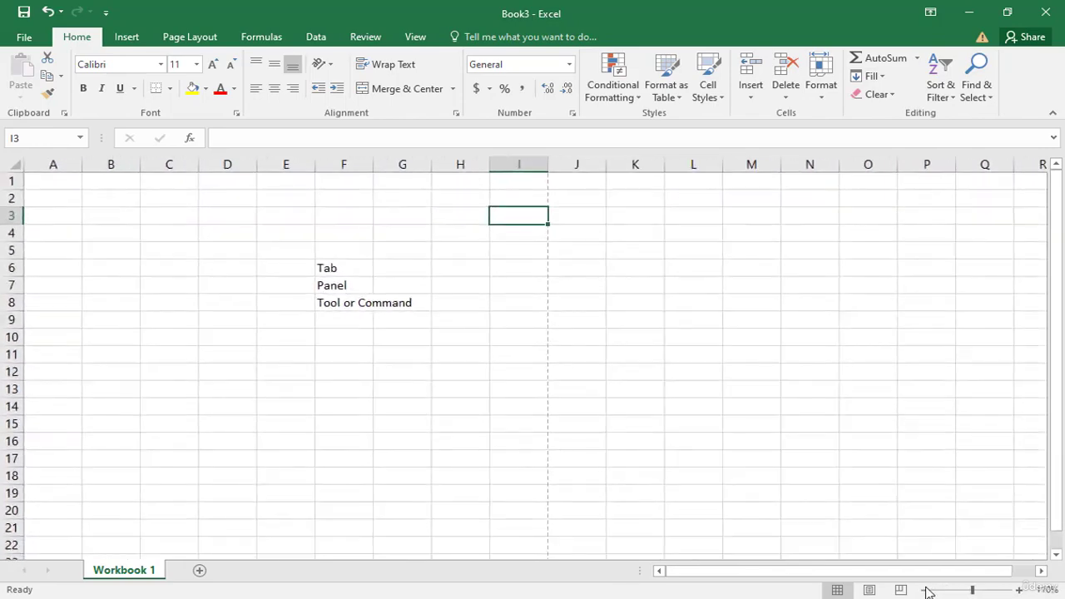
pyautogui.click(927, 590)
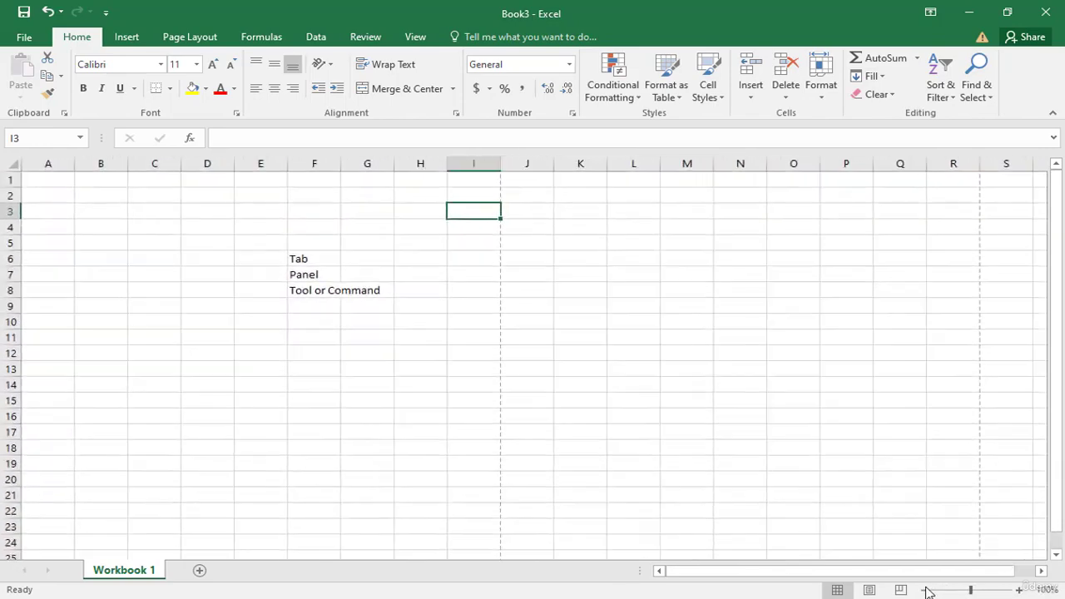
pyautogui.click(518, 260)
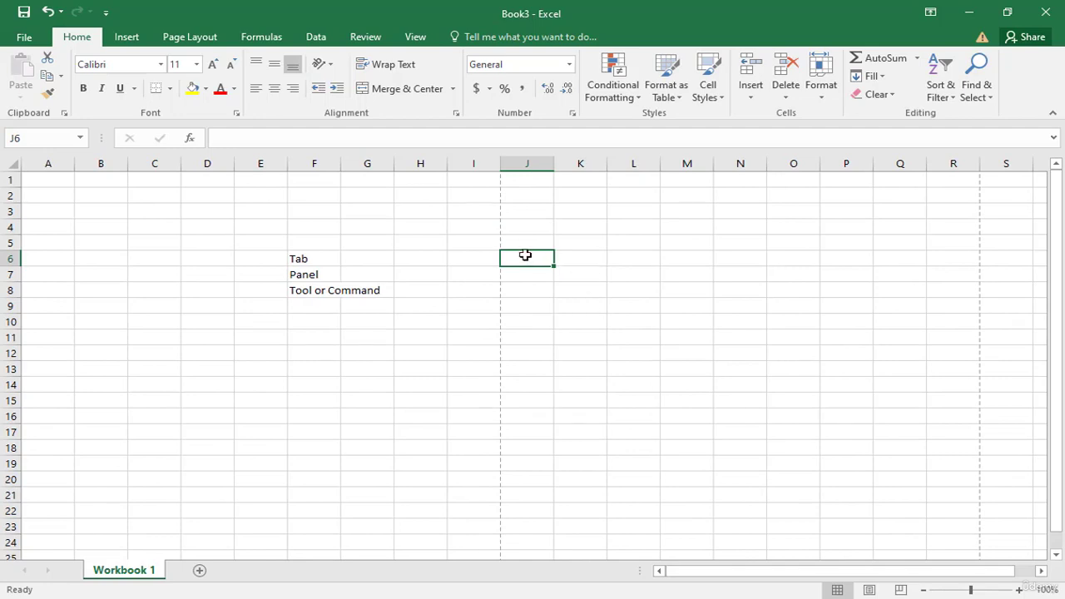
pyautogui.keyDown('ctrl'); pyautogui.scroll(5, 525, 255); pyautogui.keyUp('ctrl')
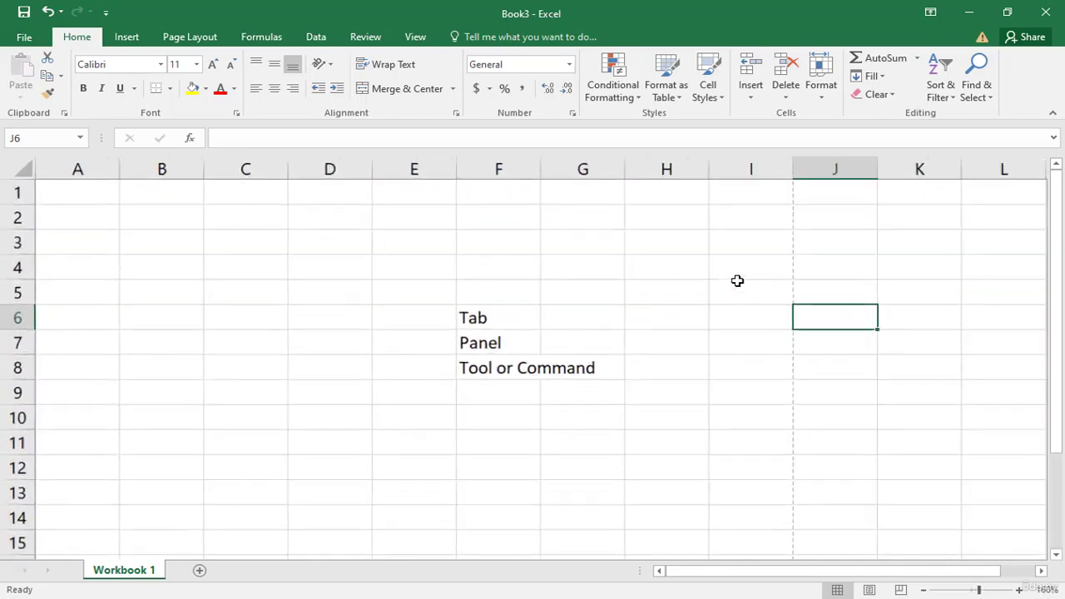
pyautogui.keyDown('ctrl'); pyautogui.scroll(-5, 737, 280); pyautogui.keyUp('ctrl')
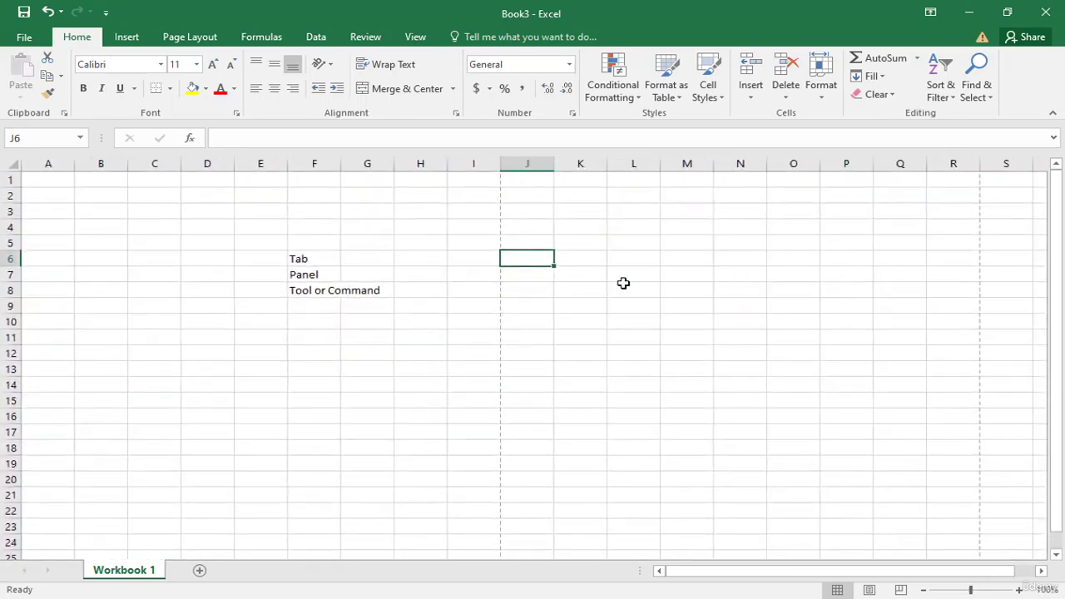
pyautogui.keyDown('ctrl'); pyautogui.scroll(4, 549, 252); pyautogui.keyUp('ctrl')
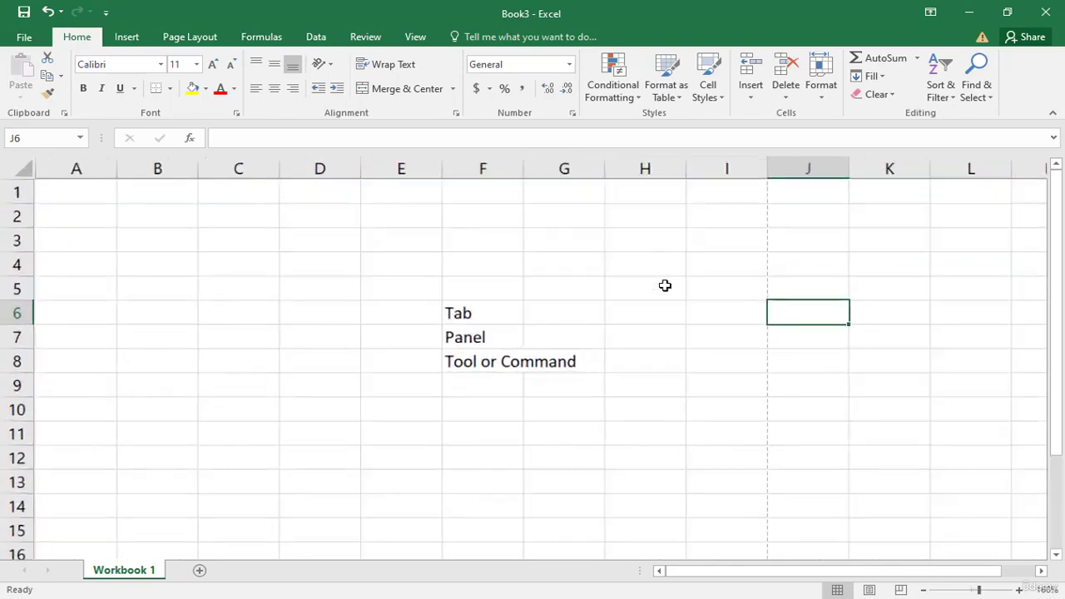
pyautogui.keyDown('ctrl'); pyautogui.scroll(-1, 724, 296); pyautogui.keyUp('ctrl')
pyautogui.keyDown('ctrl'); pyautogui.scroll(2, 787, 308); pyautogui.keyUp('ctrl')
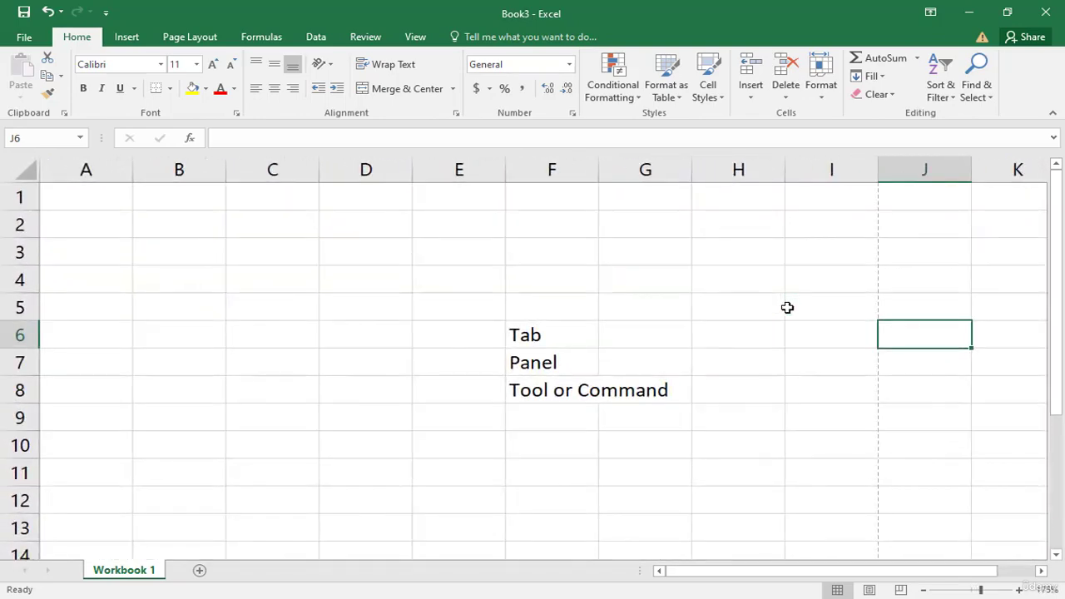
pyautogui.keyDown('ctrl'); pyautogui.scroll(-4, 787, 307); pyautogui.keyUp('ctrl')
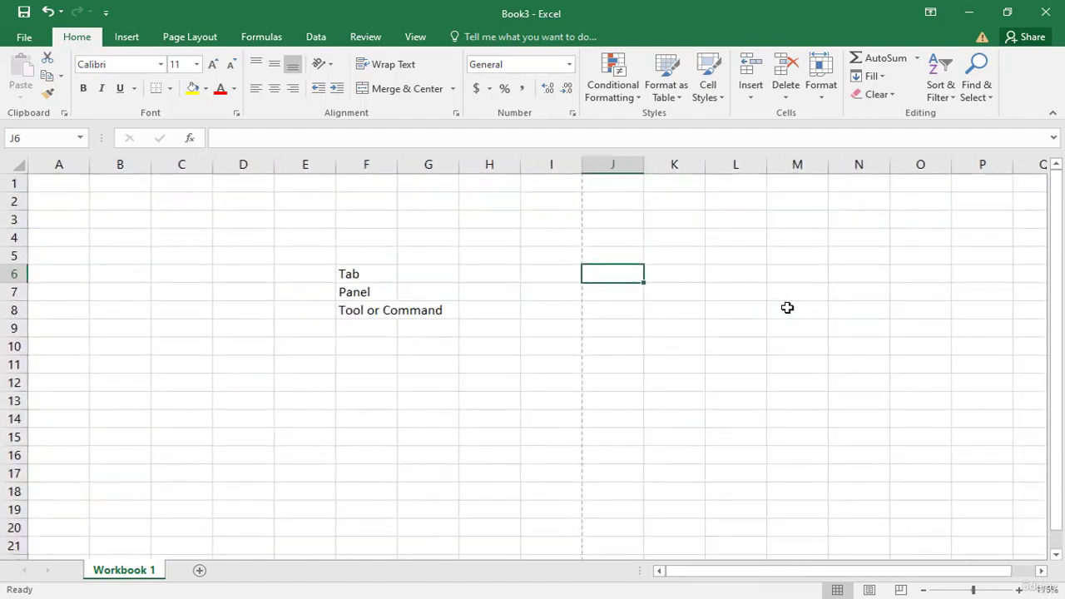
pyautogui.keyDown('ctrl'); pyautogui.scroll(-1, 787, 308); pyautogui.keyUp('ctrl')
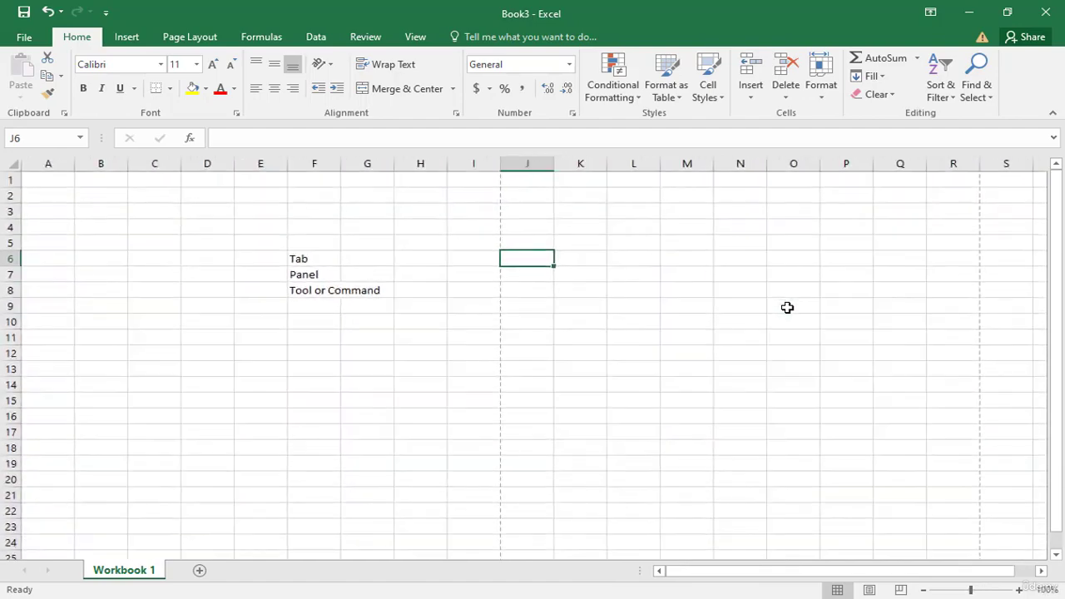
pyautogui.keyDown('ctrl'); pyautogui.scroll(3, 570, 277); pyautogui.keyUp('ctrl')
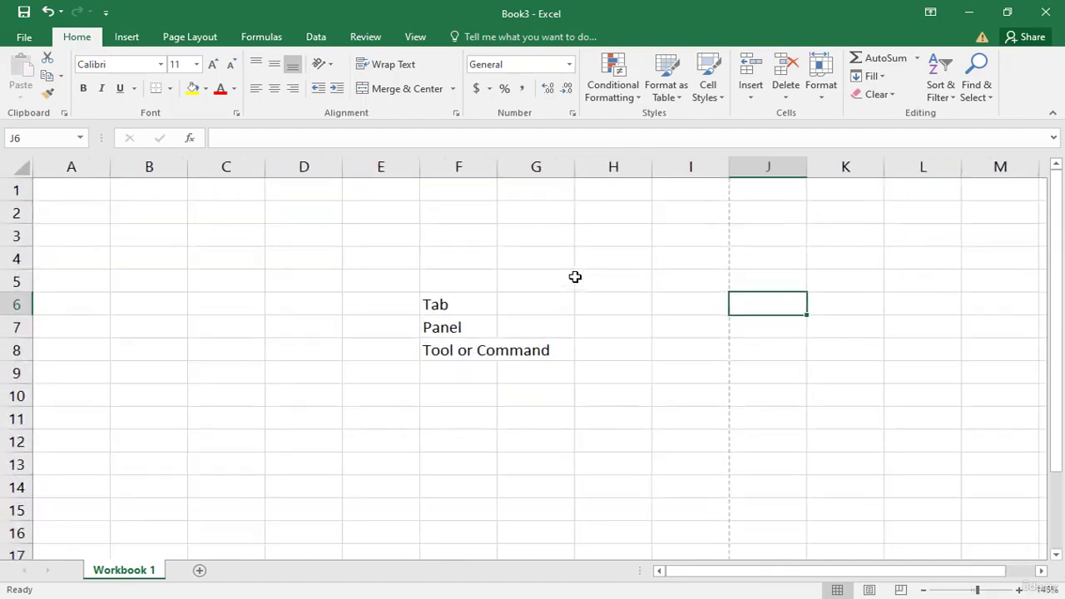
pyautogui.keyDown('ctrl'); pyautogui.scroll(1, 575, 277); pyautogui.keyUp('ctrl')
pyautogui.keyDown('ctrl'); pyautogui.scroll(-1, 574, 277); pyautogui.keyUp('ctrl')
# Step: Select several different cells around the worksheet to move the active cell
pyautogui.click(167, 258)
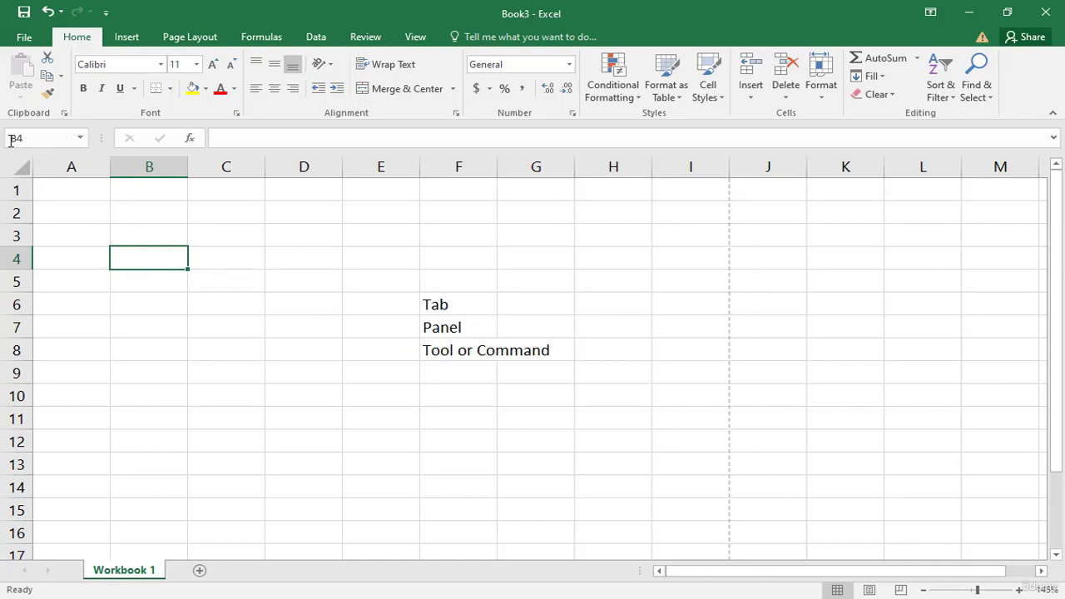
pyautogui.click(303, 325)
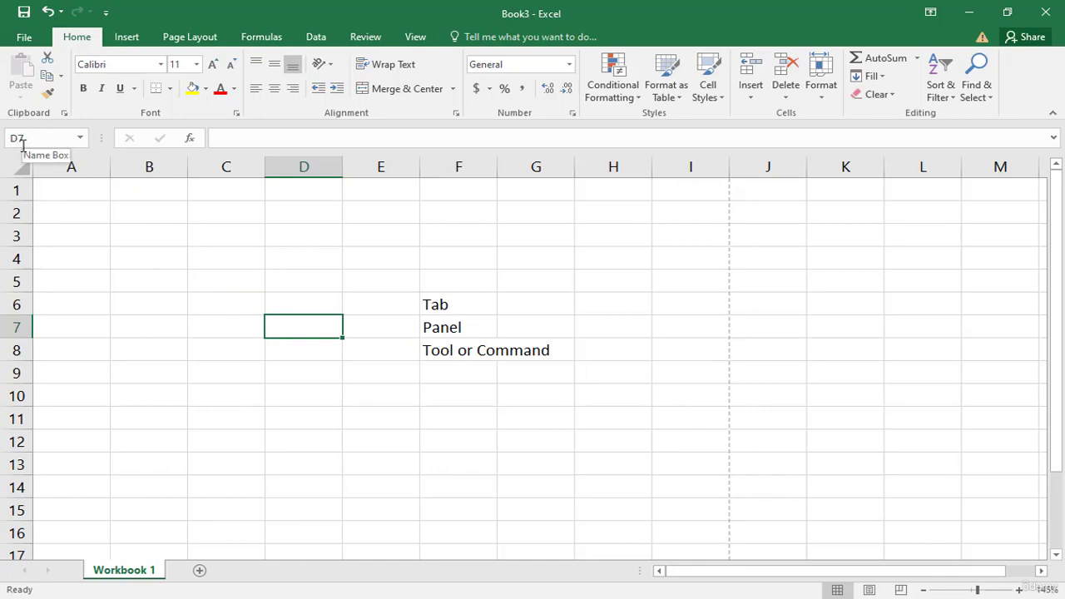
pyautogui.click(222, 278)
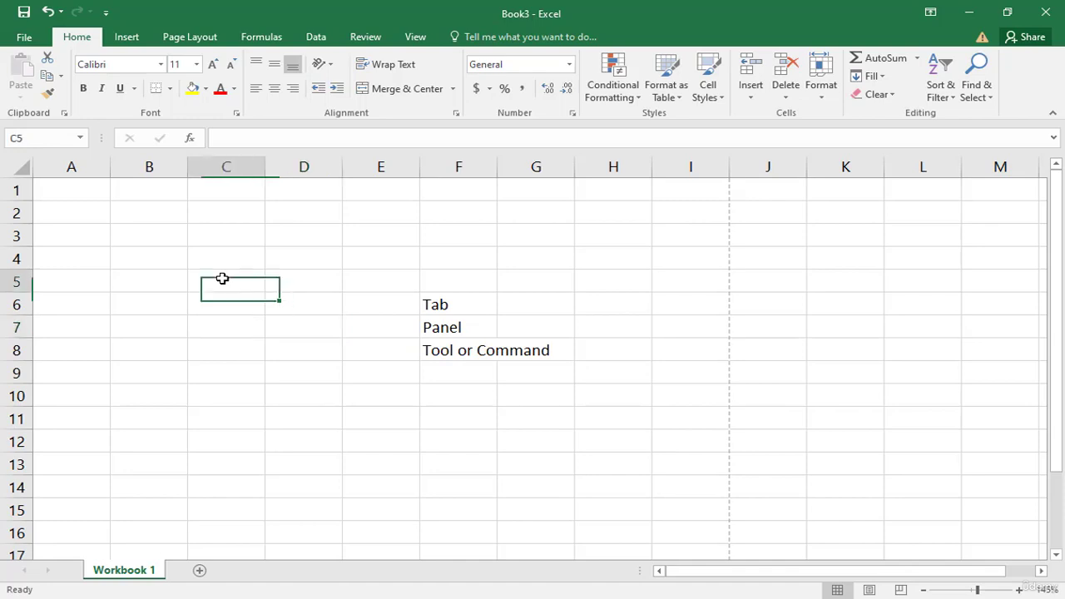
pyautogui.click(382, 234)
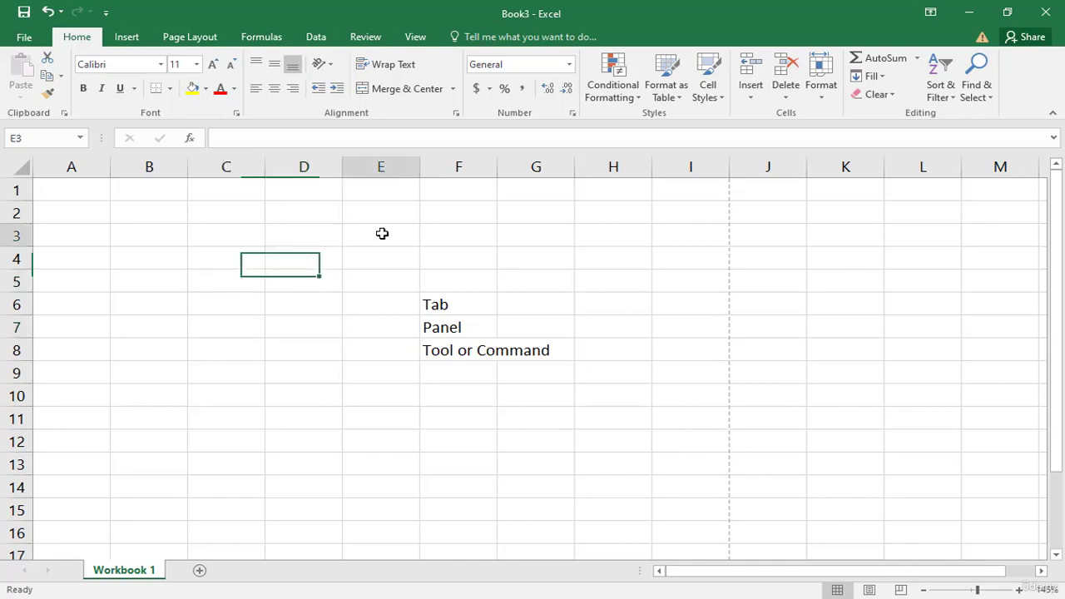
pyautogui.click(601, 242)
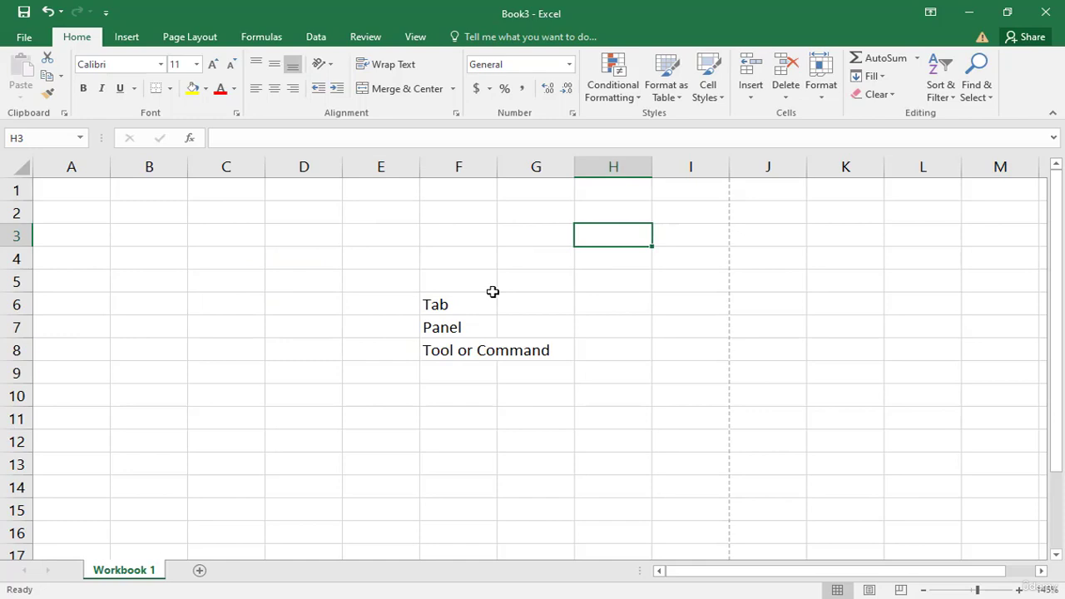
pyautogui.click(268, 301)
# Step: Enter 12 in cell B5
pyautogui.click(125, 281)
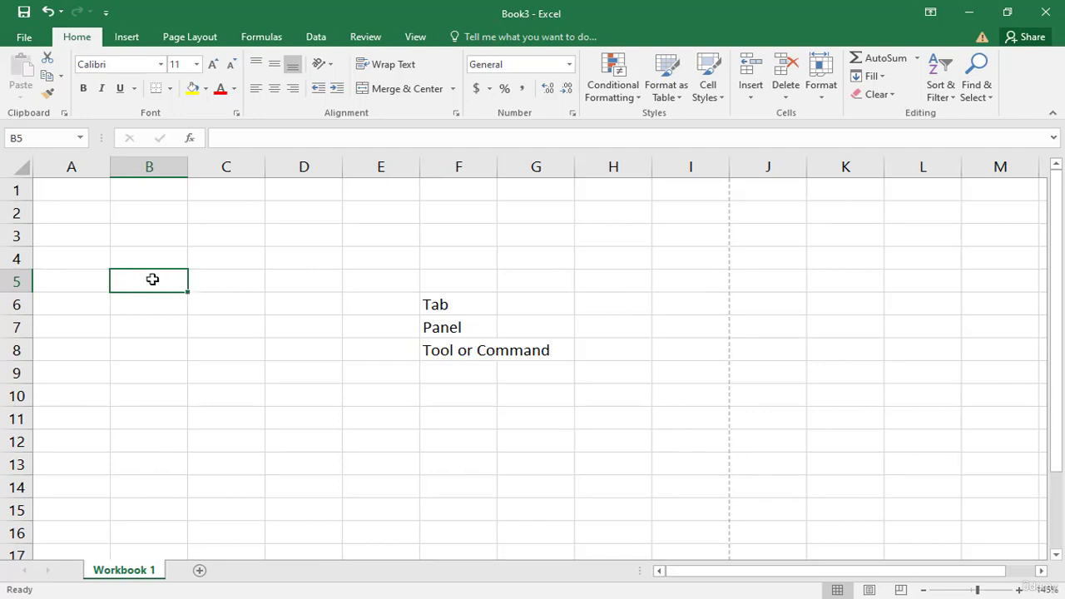
pyautogui.write('12')
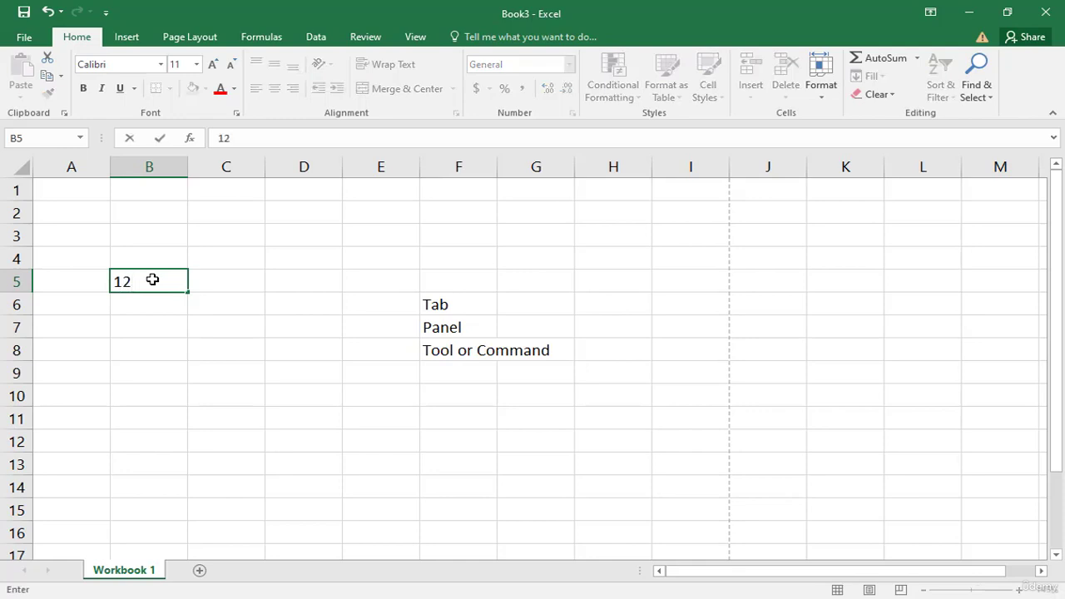
pyautogui.press('Return')
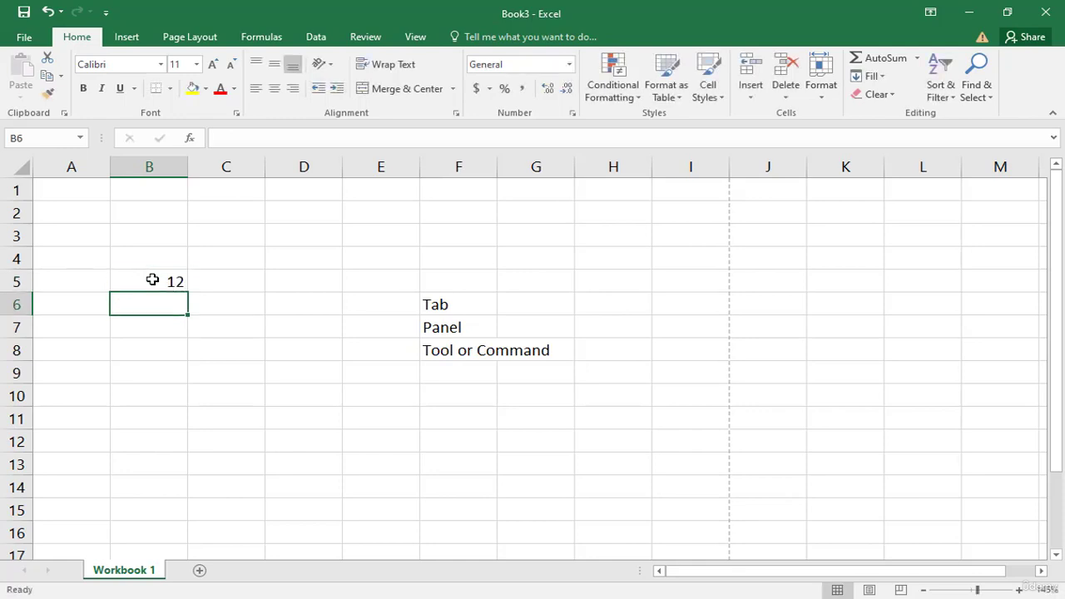
# Step: Fill the value 12 from B5 down to row 15 and across to column D with the fill handle
pyautogui.click(152, 280)
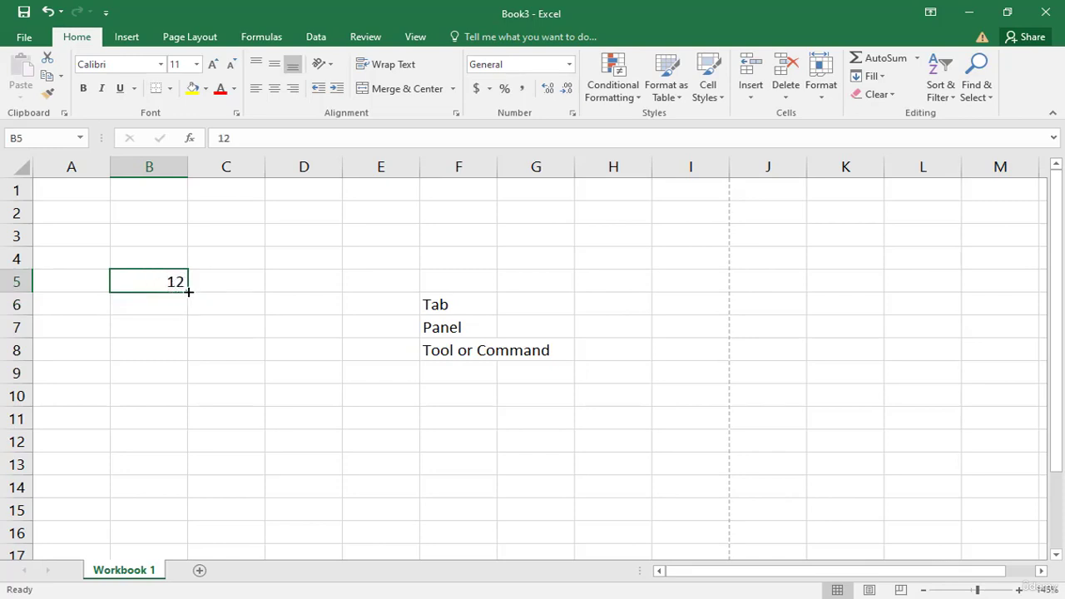
pyautogui.moveTo(189, 292); pyautogui.dragTo(189, 521)
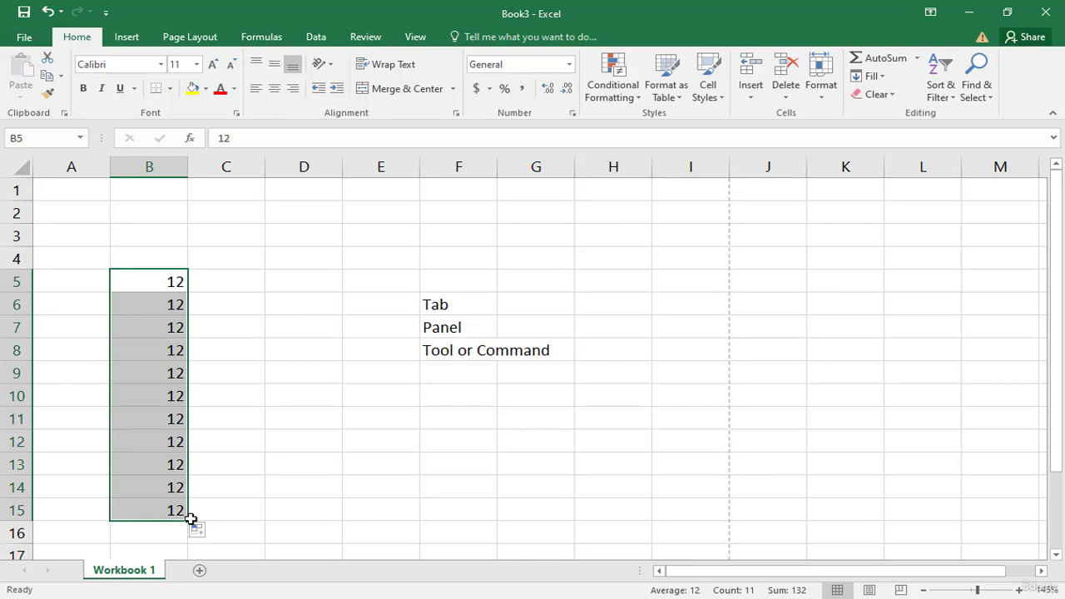
pyautogui.moveTo(188, 521); pyautogui.dragTo(360, 516)
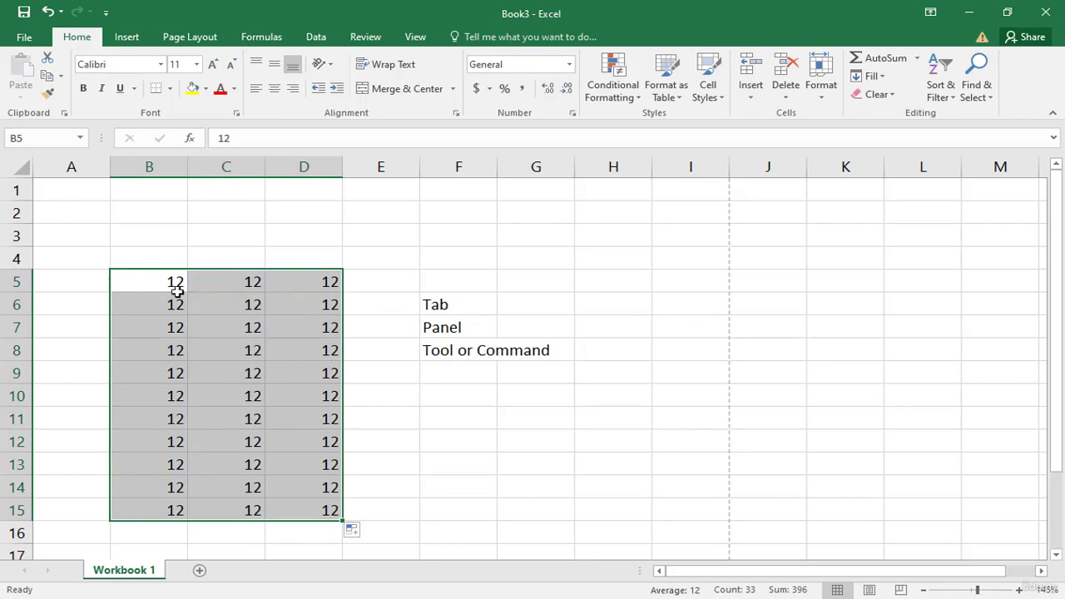
# Step: Delete the cells B5:D15, shifting the remaining cells left
pyautogui.click(616, 231)
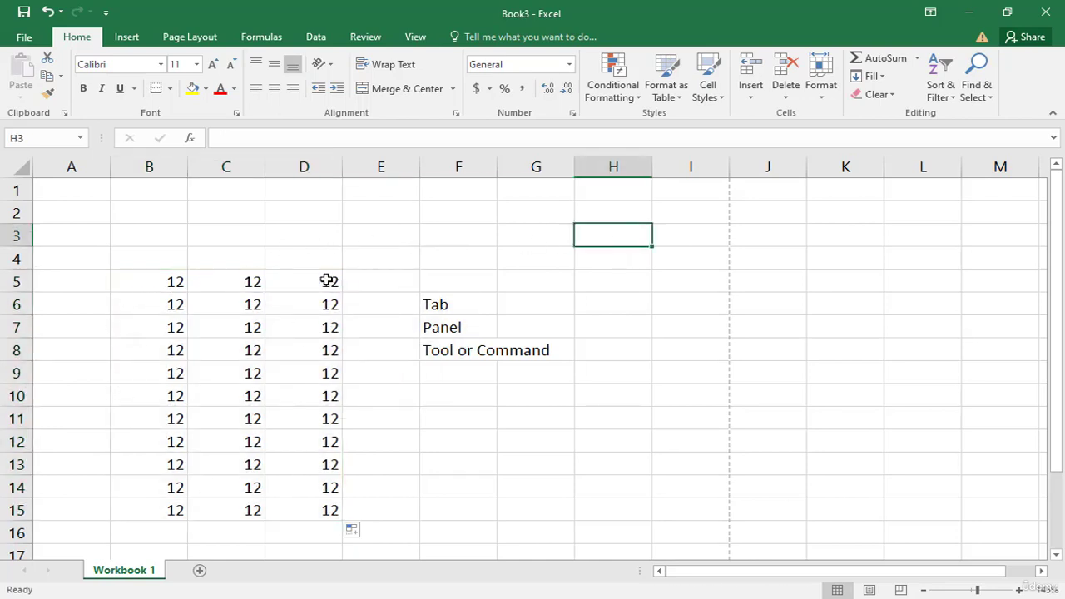
pyautogui.click(130, 279)
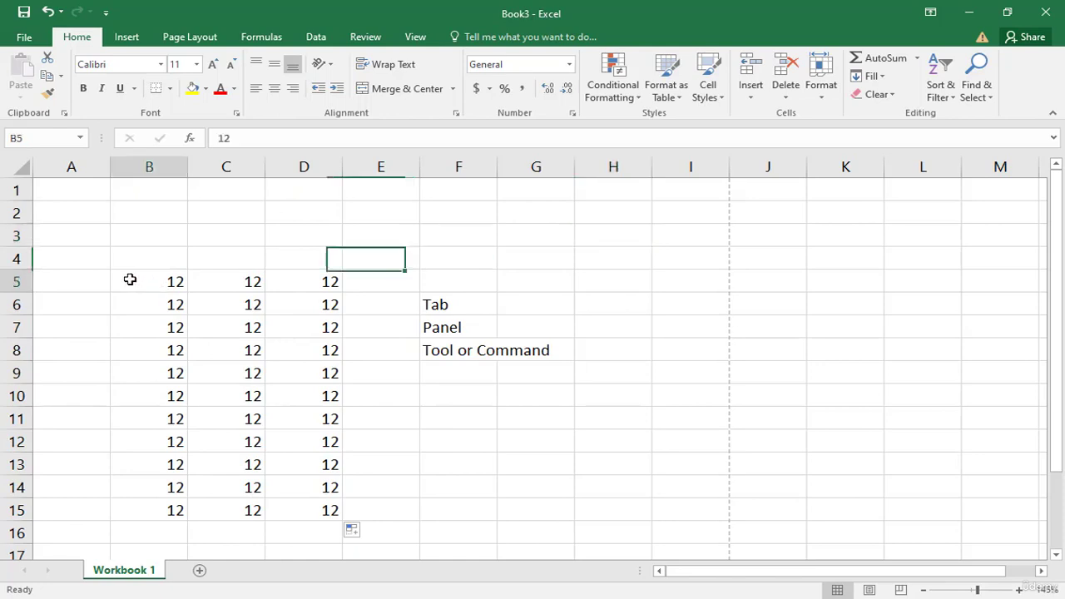
pyautogui.moveTo(129, 279); pyautogui.dragTo(267, 500)
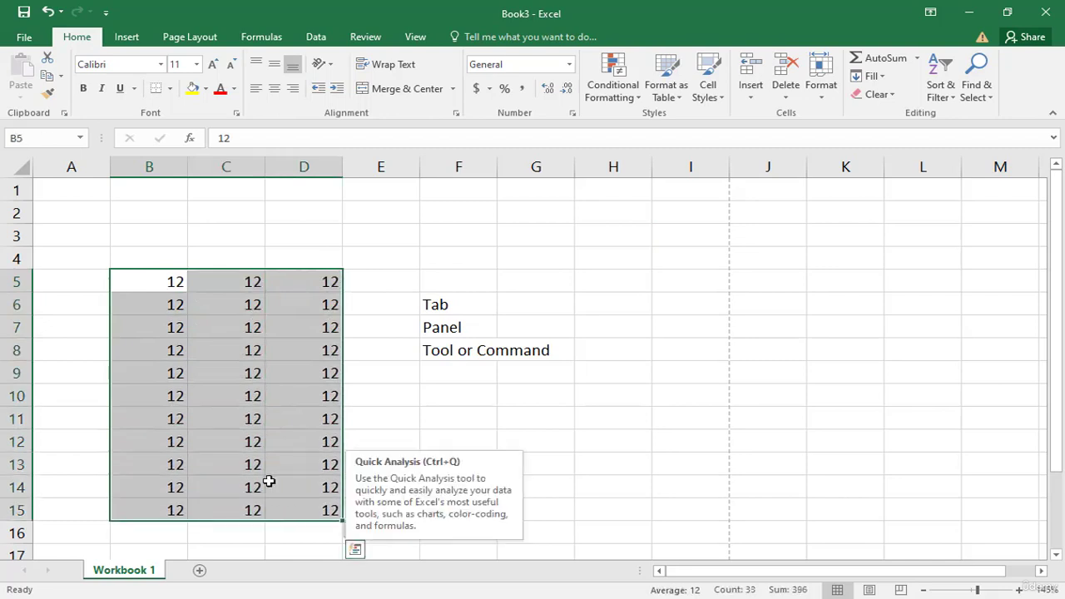
pyautogui.click(141, 280)
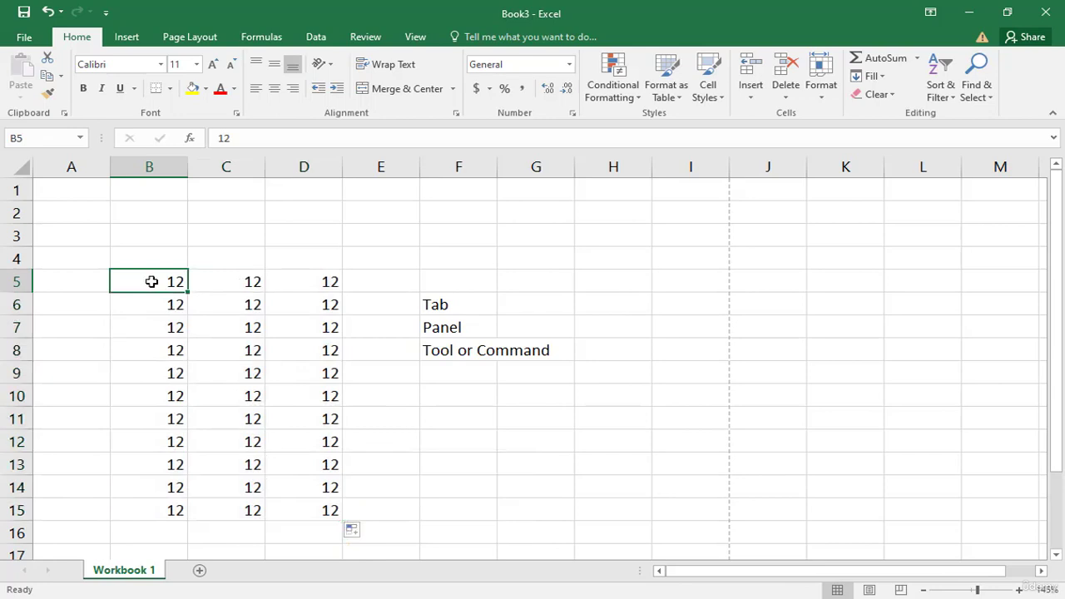
pyautogui.moveTo(141, 281); pyautogui.dragTo(299, 504)
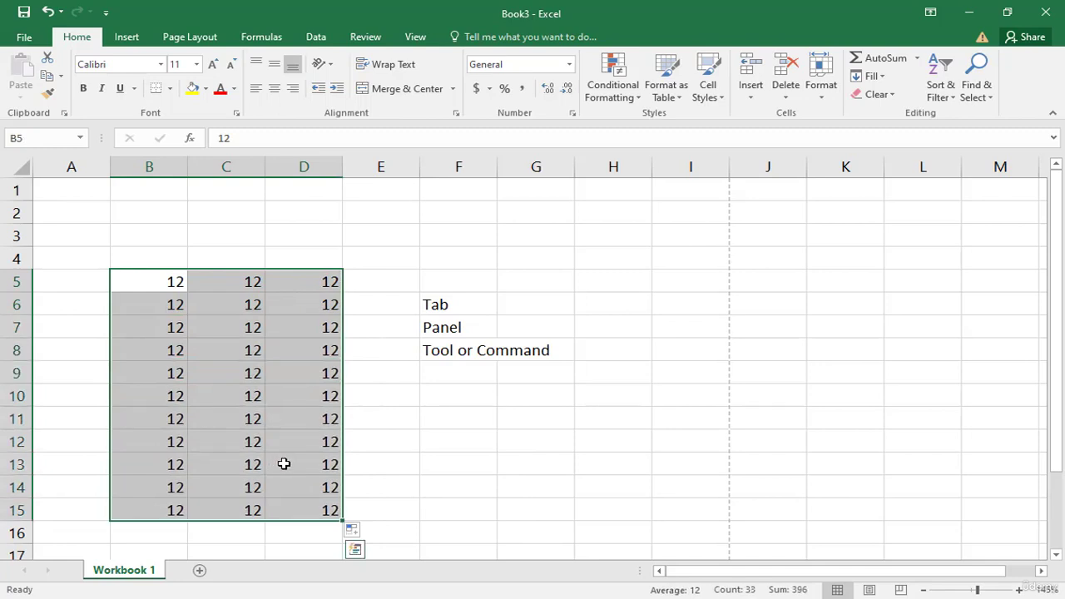
pyautogui.rightClick(285, 463)
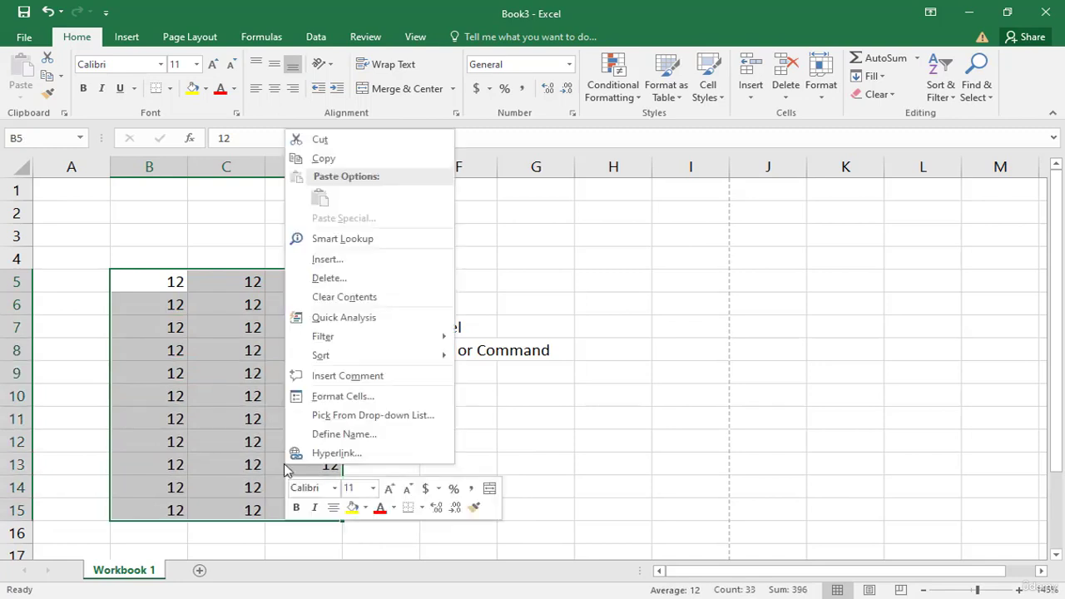
pyautogui.click(341, 279)
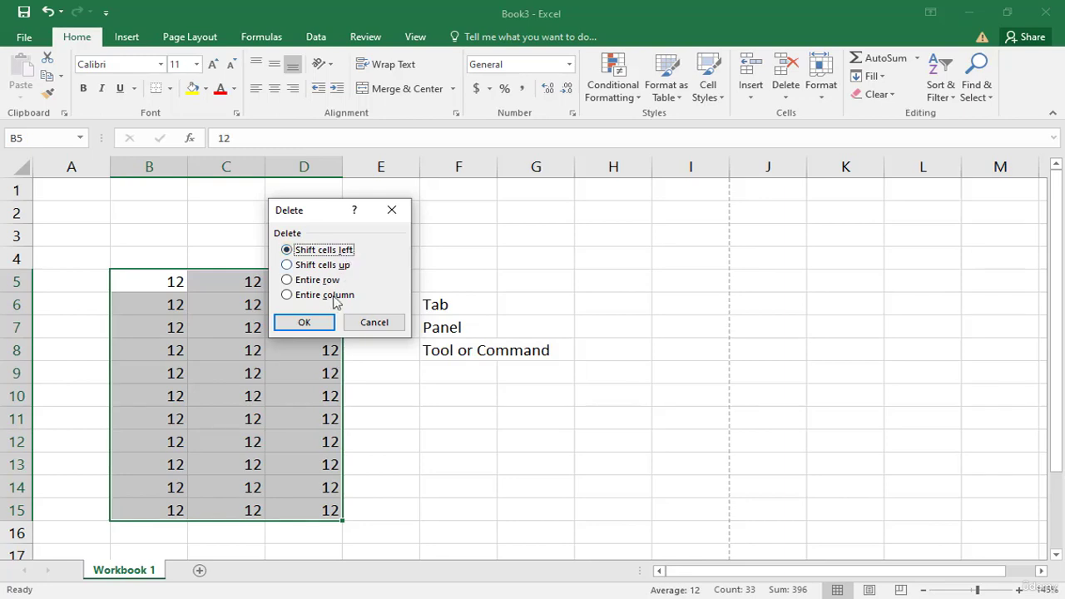
pyautogui.click(325, 323)
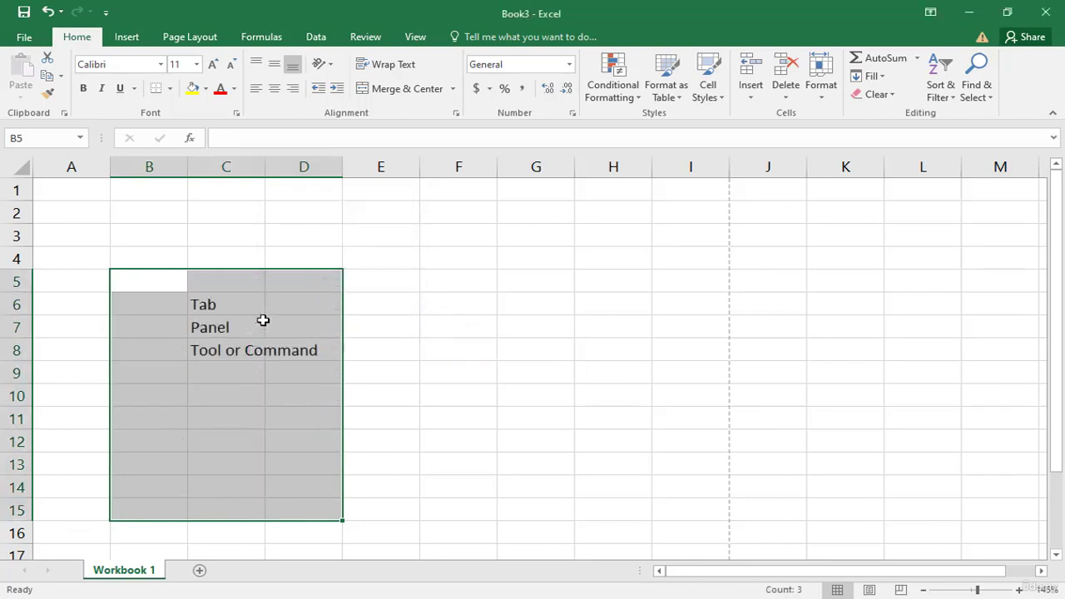
pyautogui.click(421, 325)
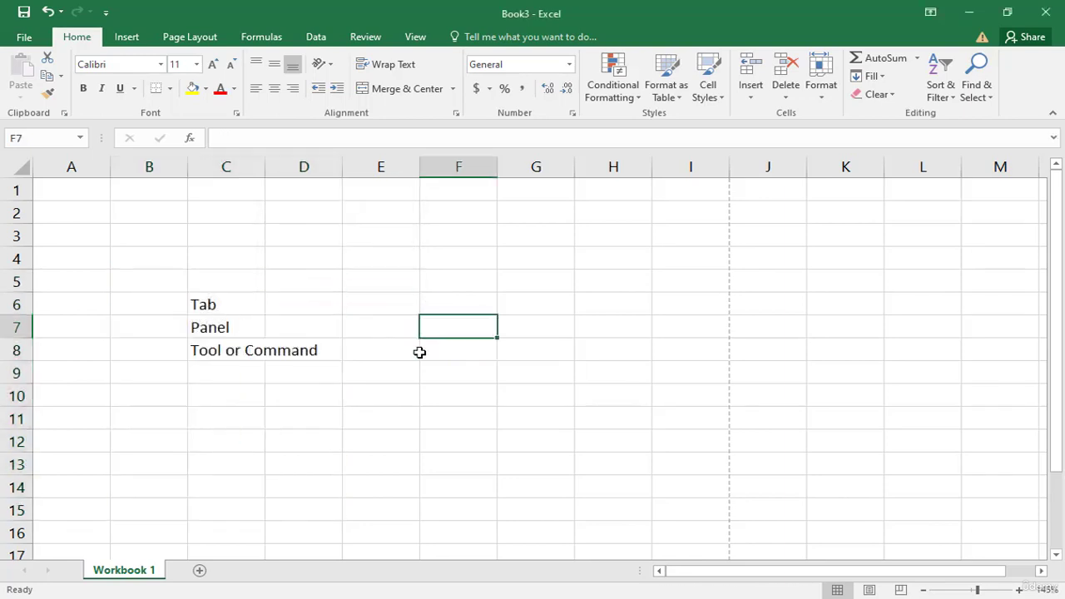
pyautogui.click(399, 289)
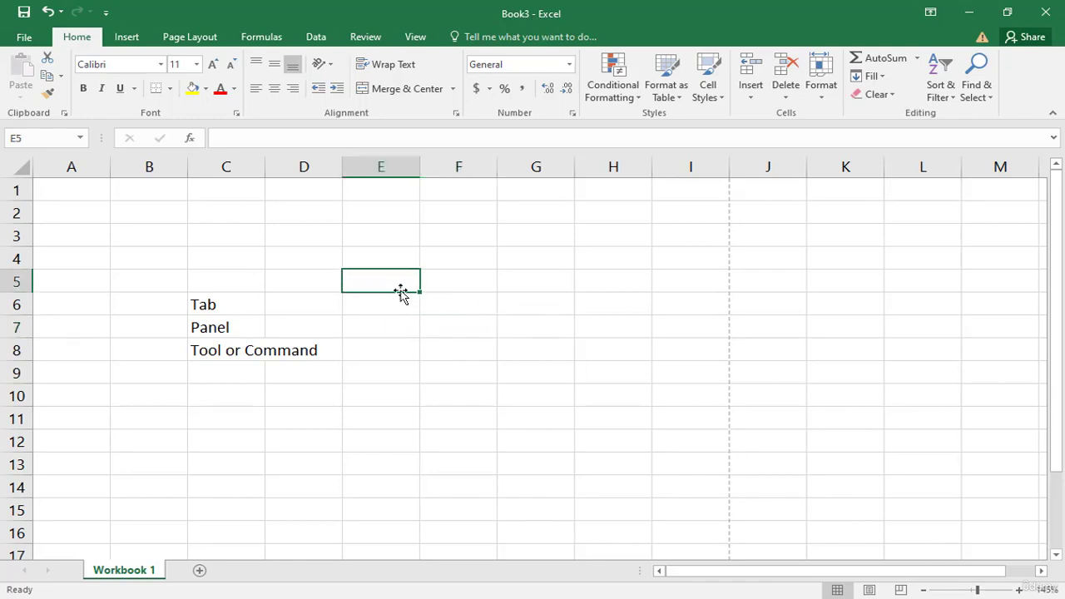
# Step: Enter Friday in cell E5
pyautogui.write('F')
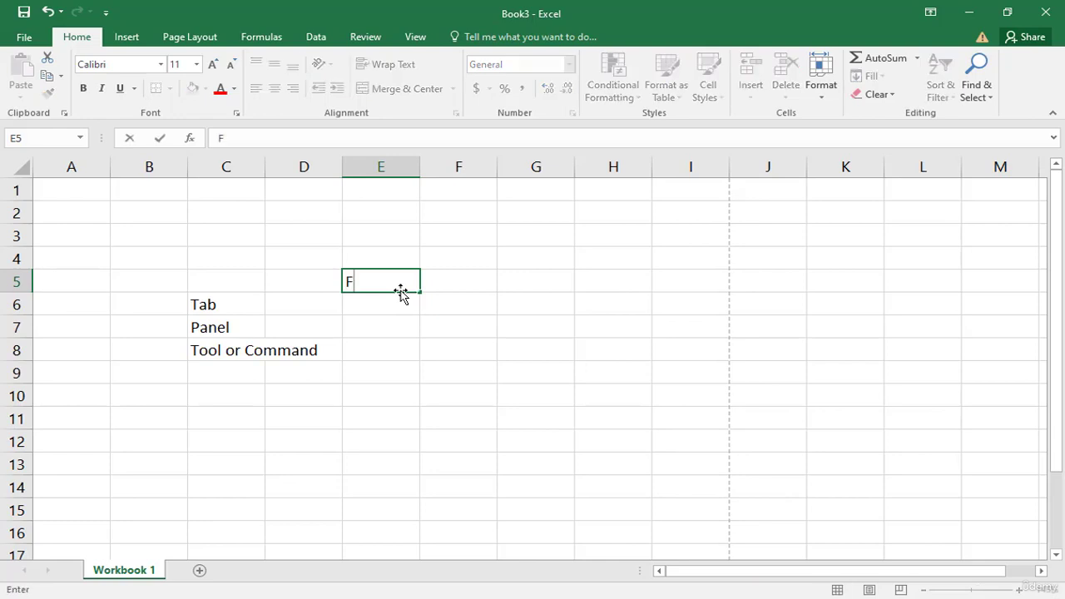
pyautogui.write('riday')
pyautogui.press('Return')
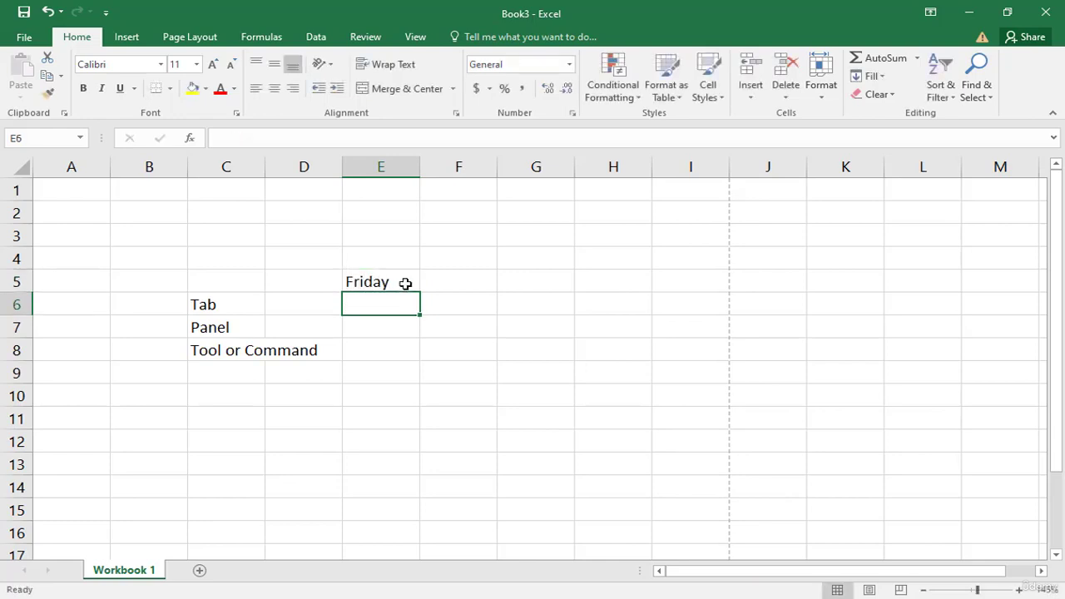
# Step: Fill the day series from E5 down to row 14 and then across to column H with the fill handle
pyautogui.click(382, 282)
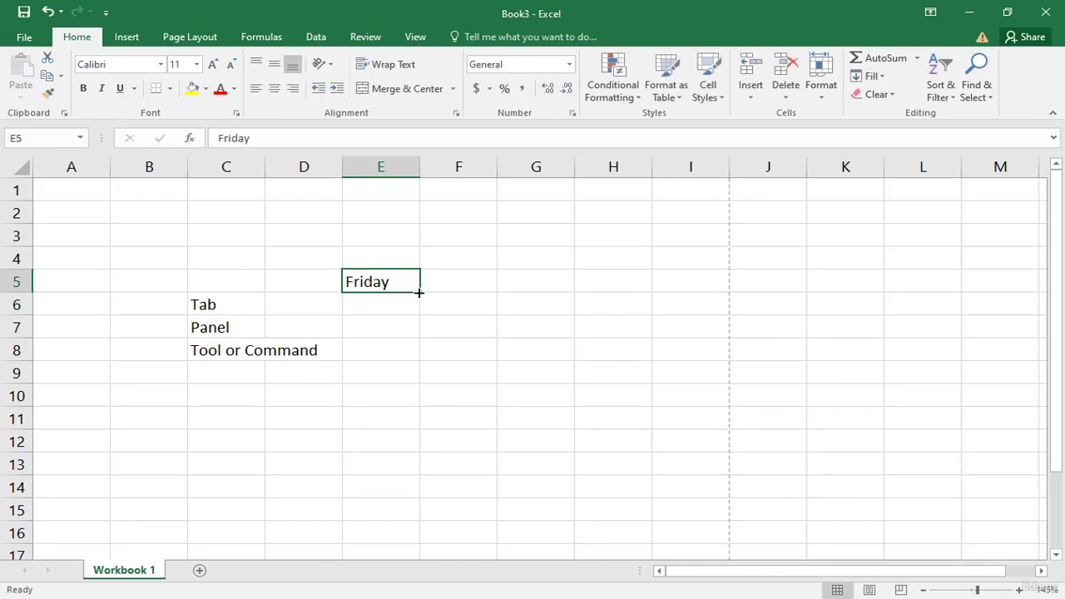
pyautogui.moveTo(421, 293); pyautogui.dragTo(408, 499)
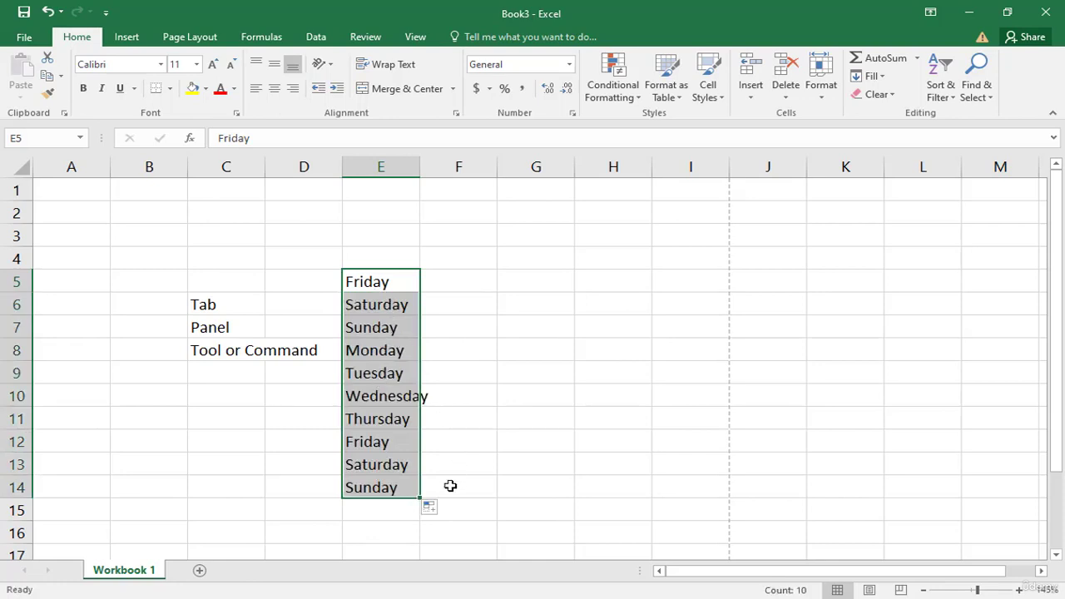
pyautogui.moveTo(424, 497); pyautogui.dragTo(625, 489)
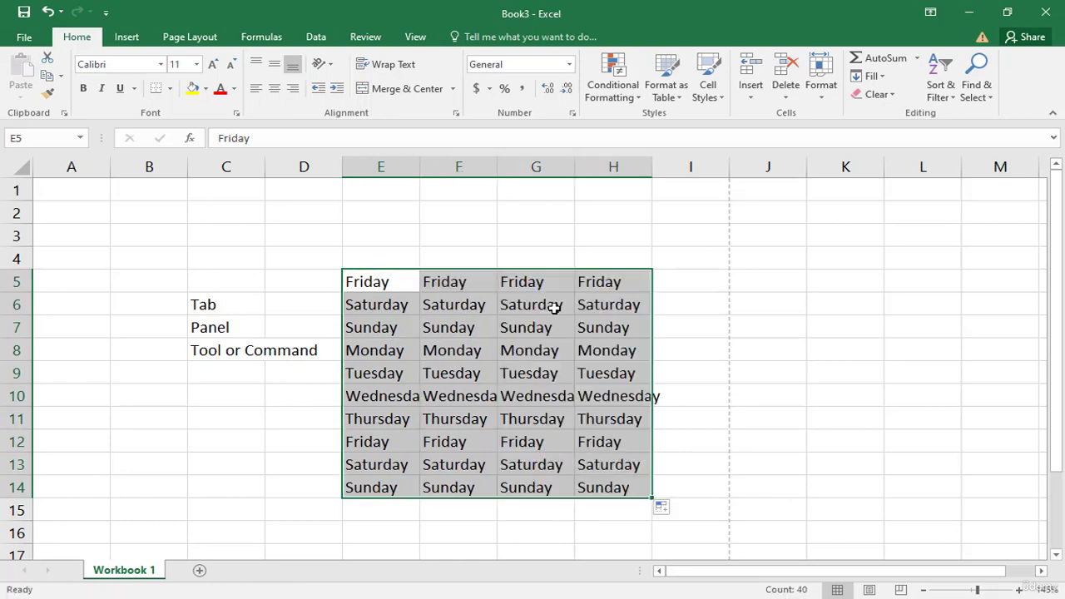
pyautogui.click(472, 331)
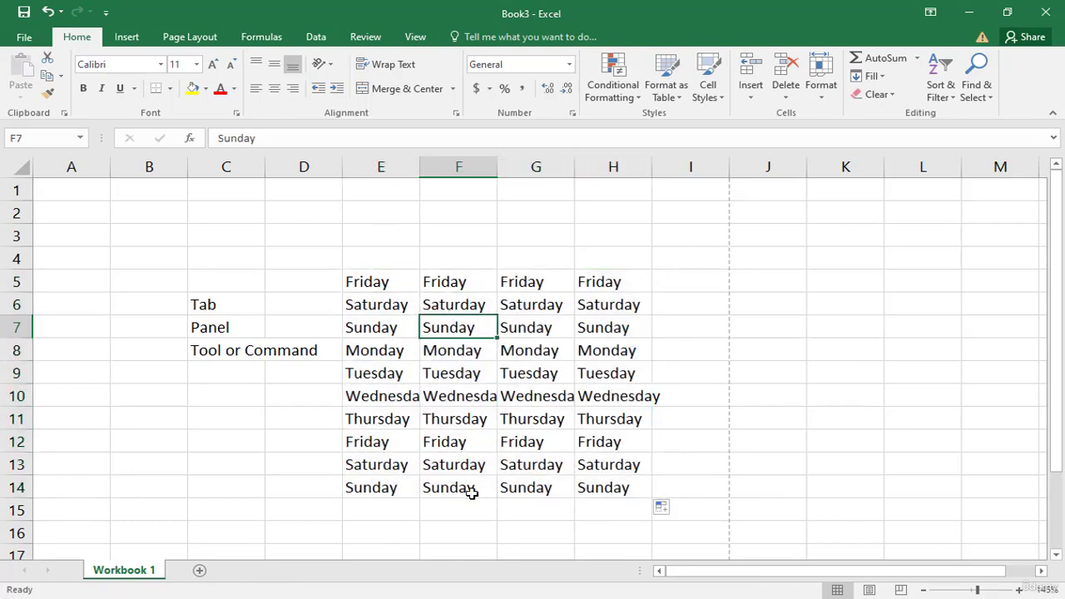
# Step: Extend the day series from H5 across row 5 to column M
pyautogui.click(634, 287)
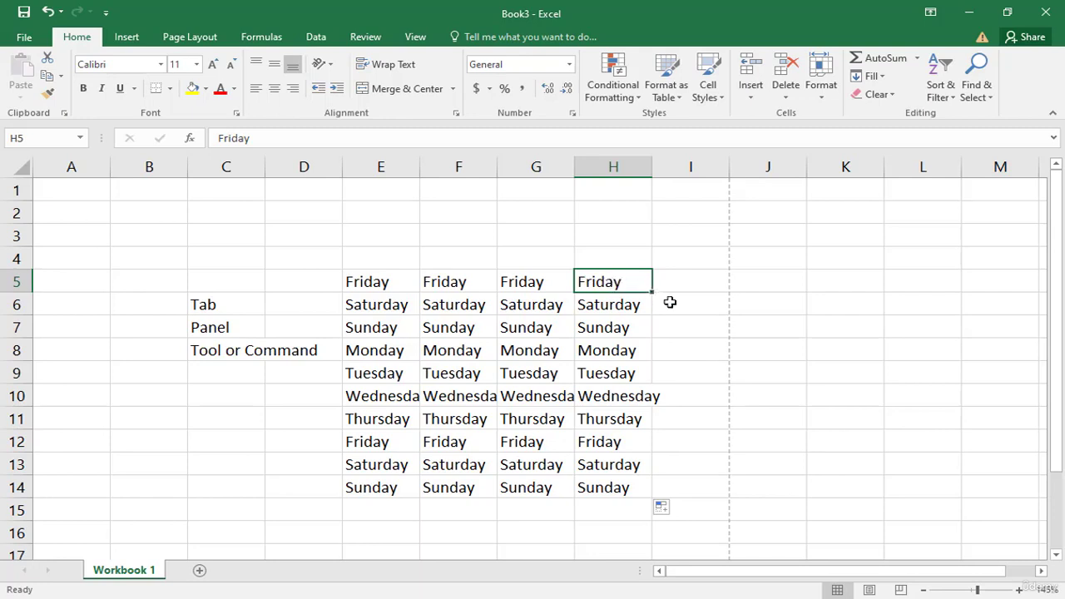
pyautogui.moveTo(656, 293); pyautogui.dragTo(975, 287)
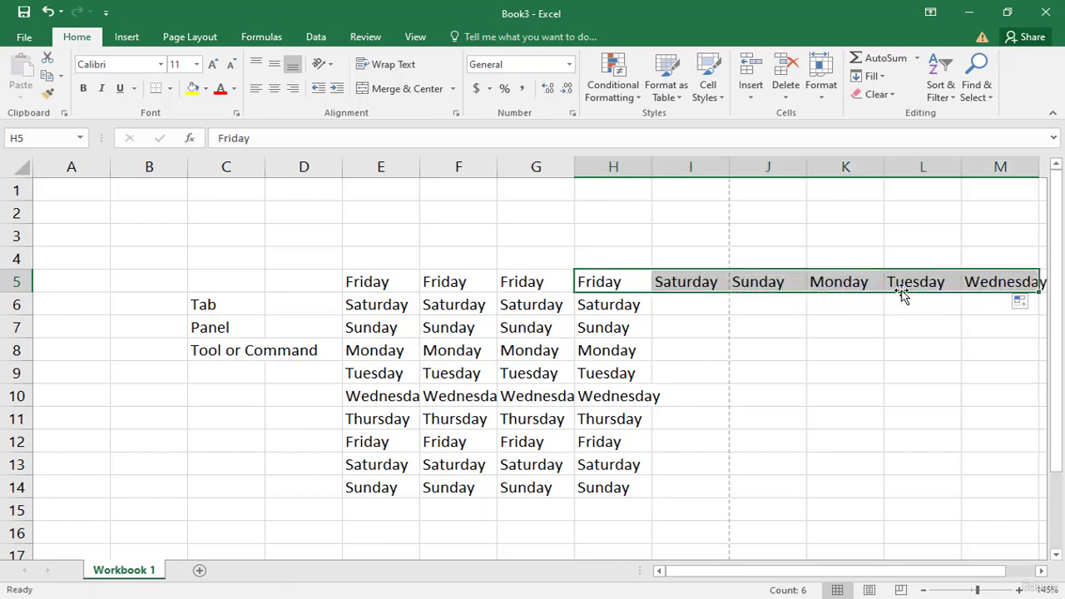
pyautogui.click(860, 334)
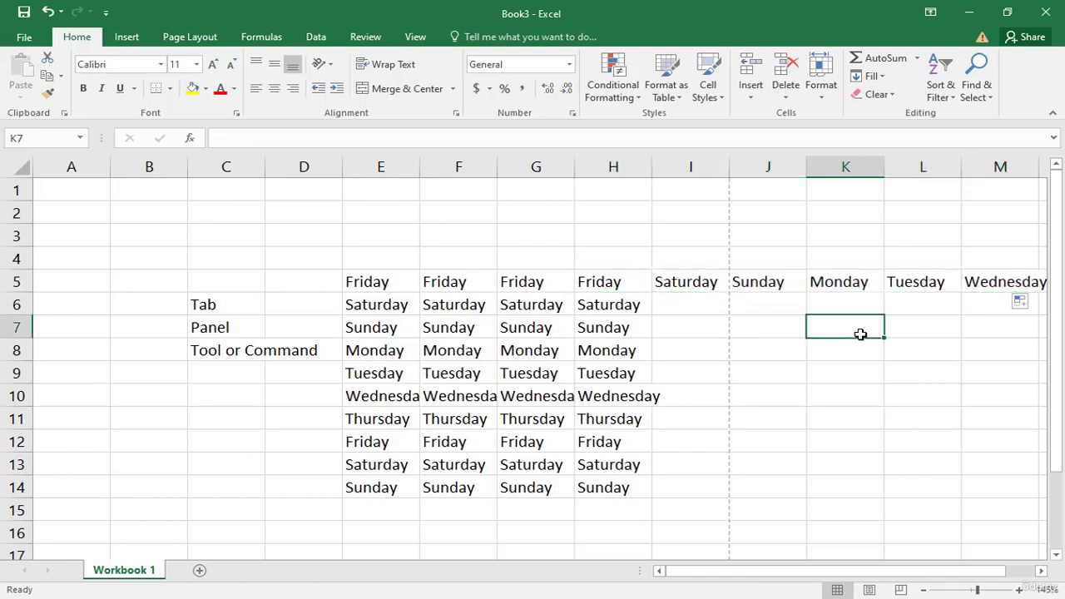
# Step: Clear the contents of E5:K14 and L5:M5 to remove all the day names
pyautogui.moveTo(357, 279); pyautogui.dragTo(831, 484)
pyautogui.press('Delete')
pyautogui.moveTo(925, 282); pyautogui.dragTo(990, 287)
pyautogui.press('Delete')
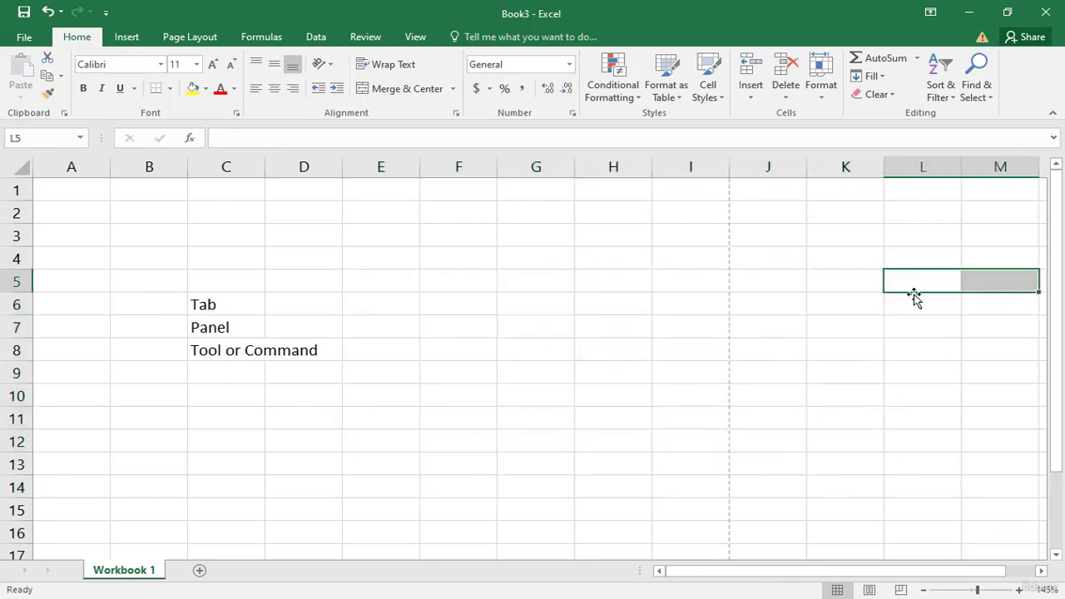
# Step: Enter 12 in cell E4 and 24 in cell E5
pyautogui.click(391, 256)
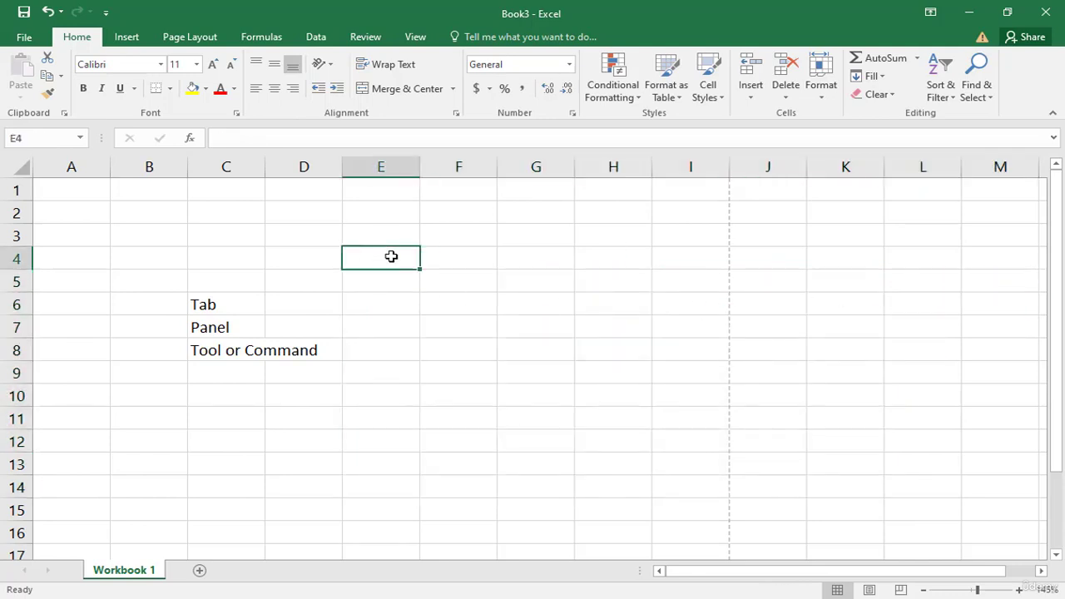
pyautogui.write('12')
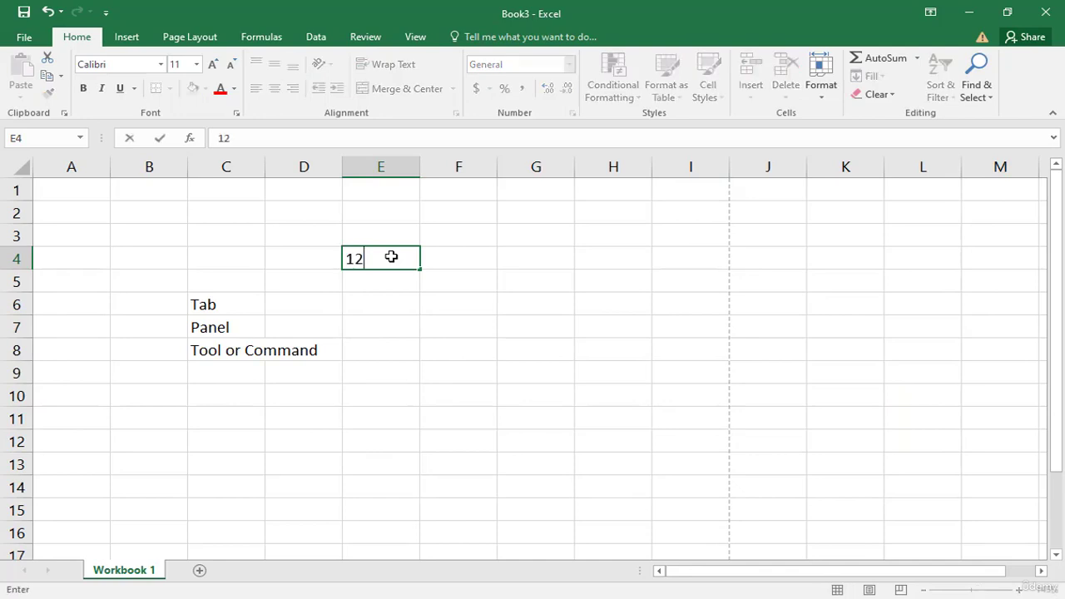
pyautogui.press('Return')
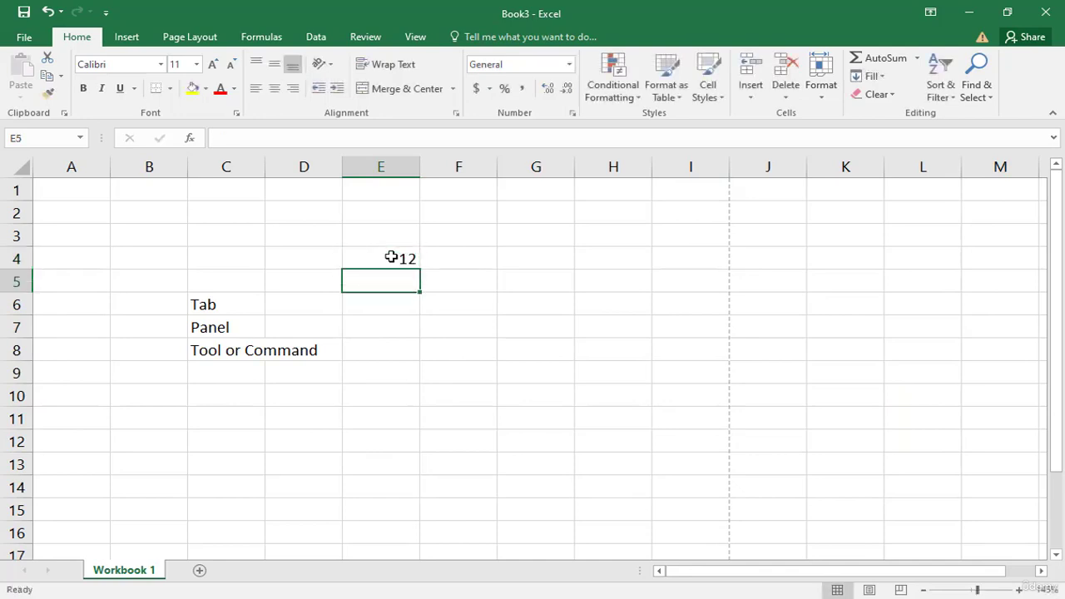
pyautogui.write('24')
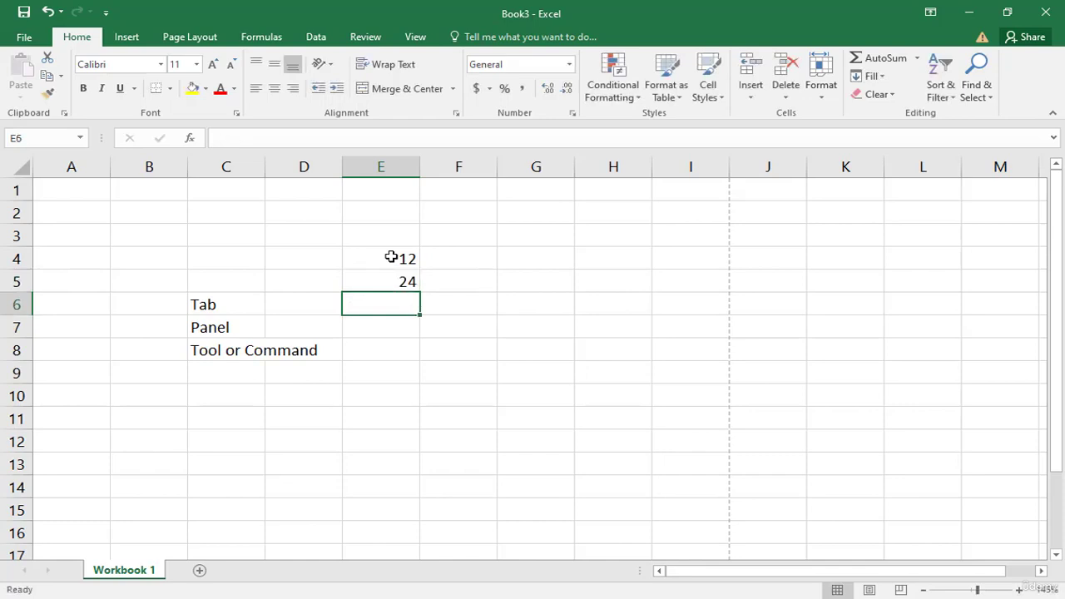
pyautogui.press('Return')
# Step: Select E4:E5 and fill the number series down to row 15 with the fill handle
pyautogui.moveTo(382, 258); pyautogui.dragTo(380, 279)
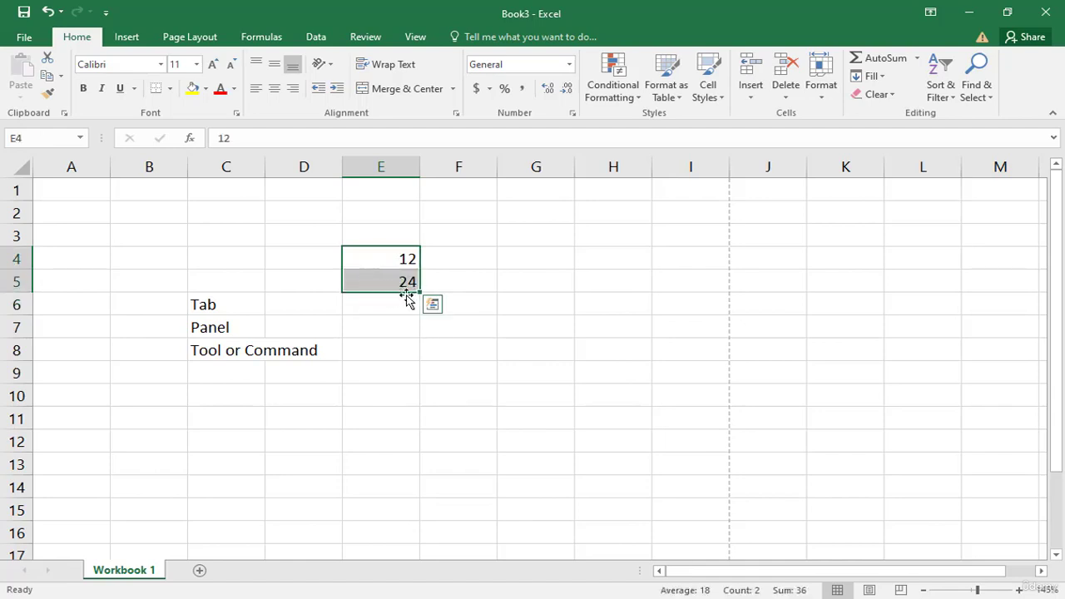
pyautogui.moveTo(422, 292); pyautogui.dragTo(421, 517)
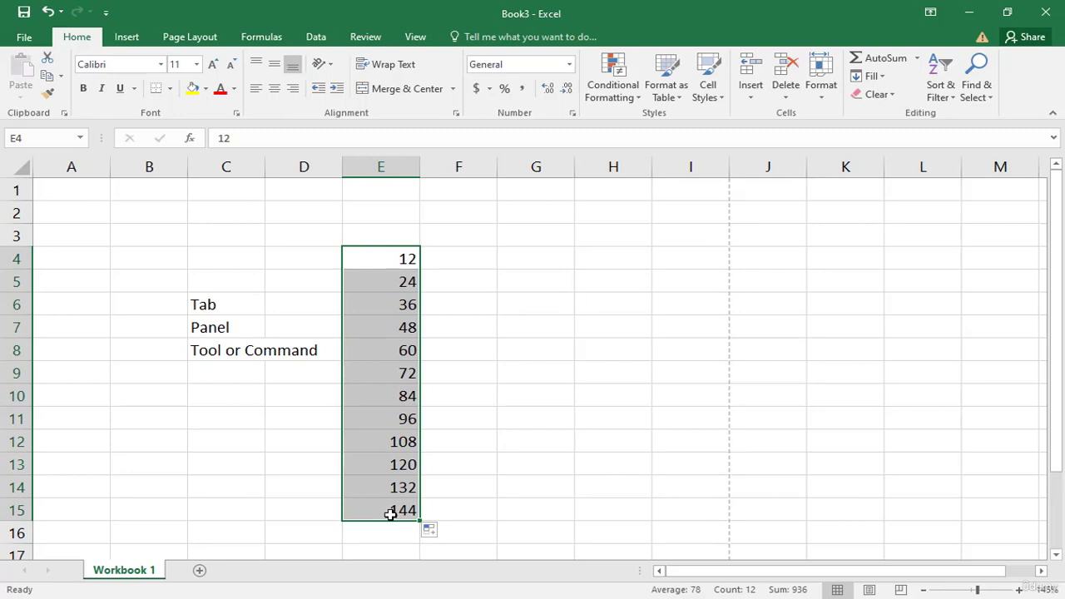
pyautogui.click(471, 287)
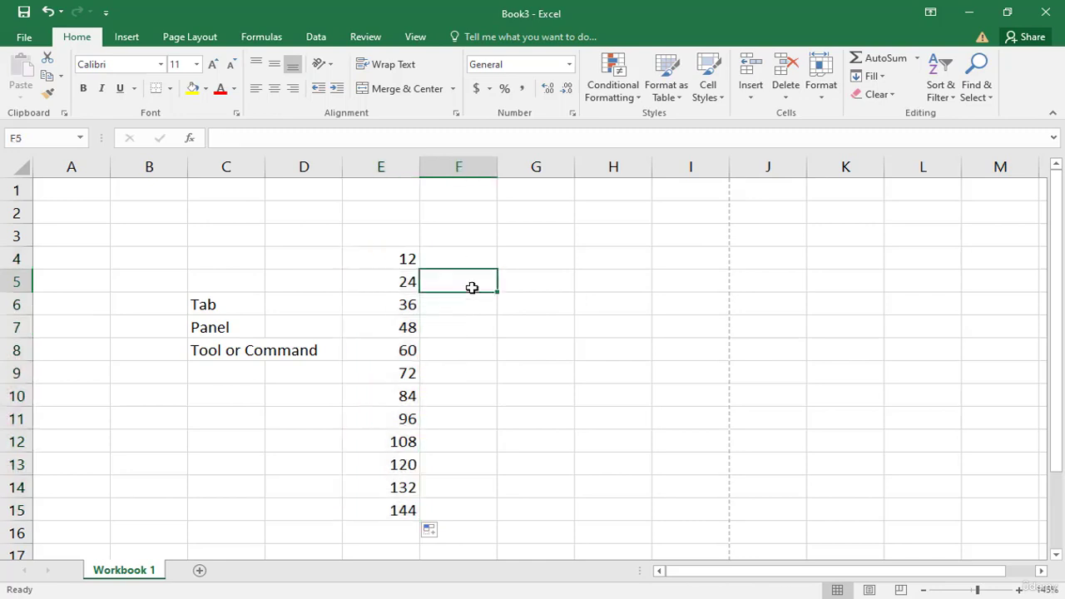
# Step: Move the contents of cell E7 to cell C3 by dragging its border
pyautogui.click(516, 331)
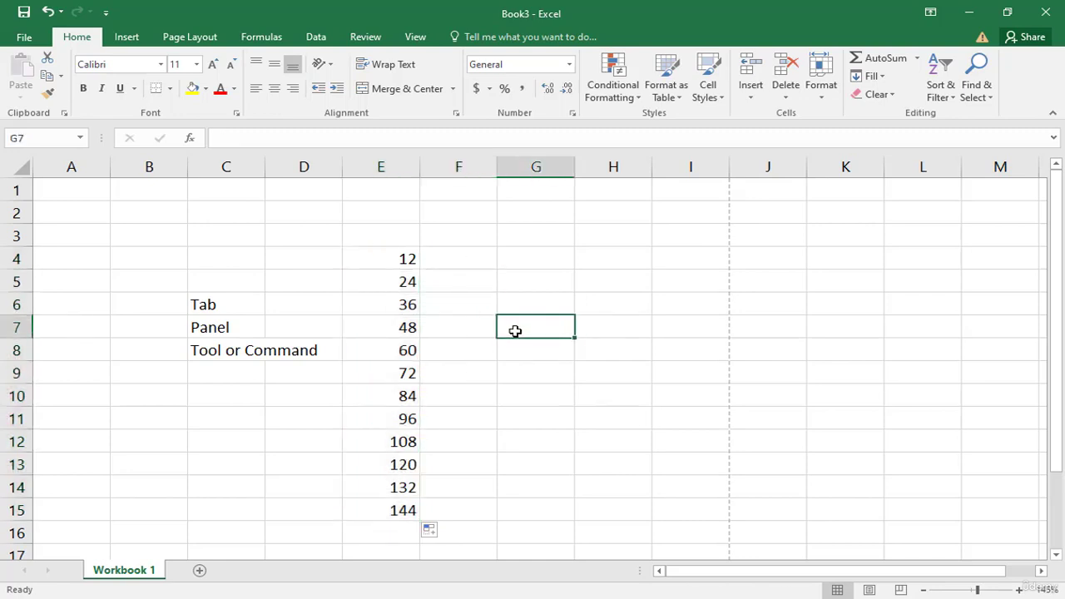
pyautogui.click(385, 329)
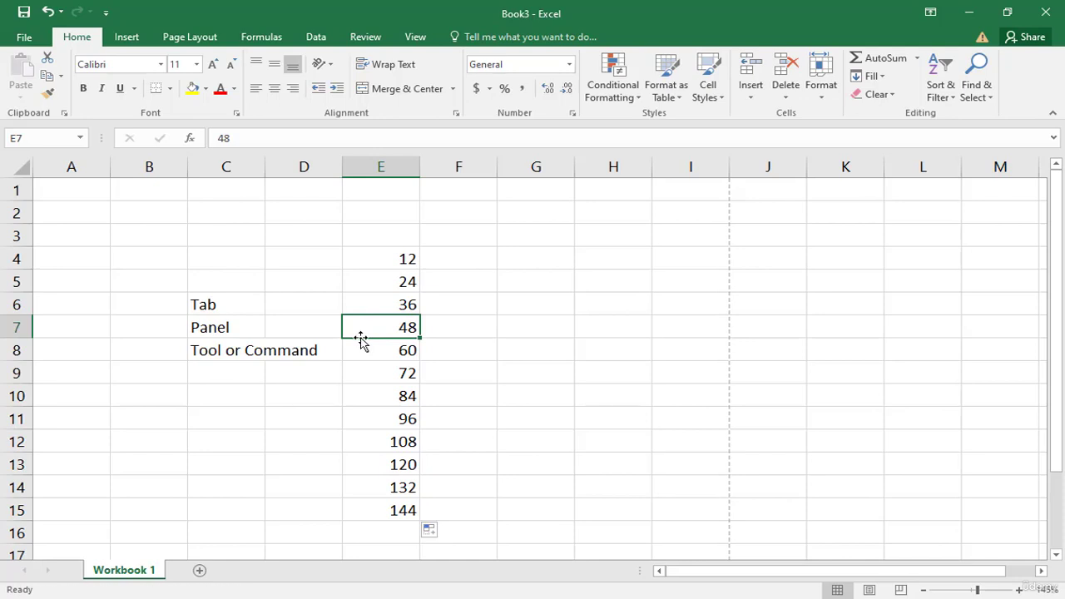
pyautogui.moveTo(360, 337); pyautogui.dragTo(255, 235)
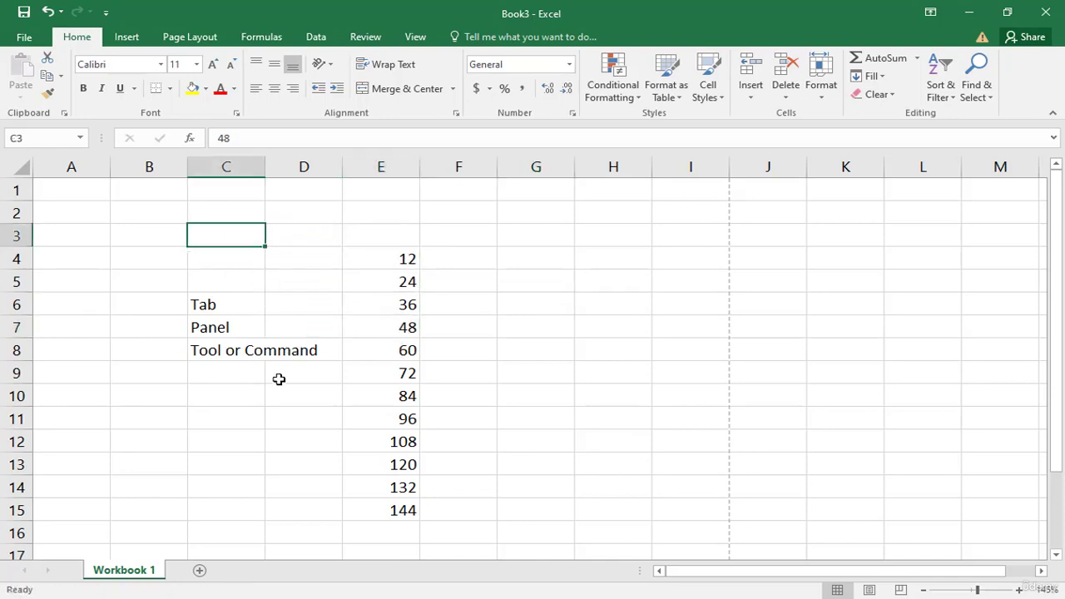